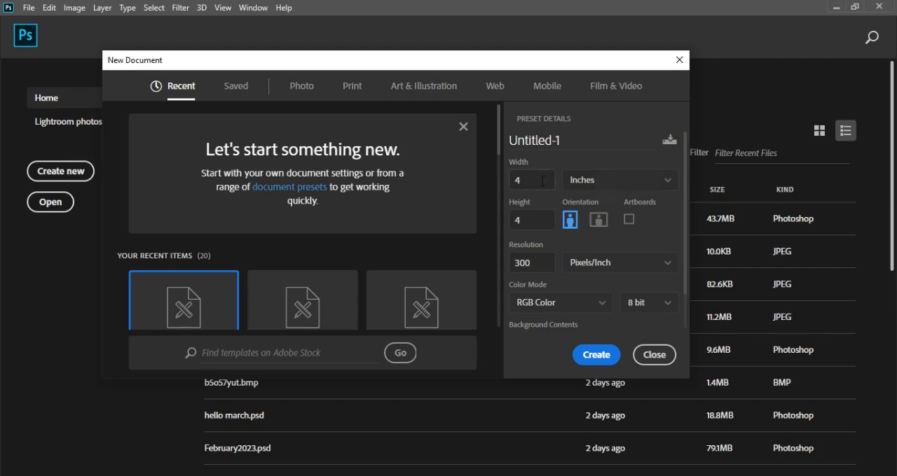
Step: Create a new 4 × 4 inch document at 300 pixels/inch in RGB Color, 8 bit, with a white background
left_click(645, 184)
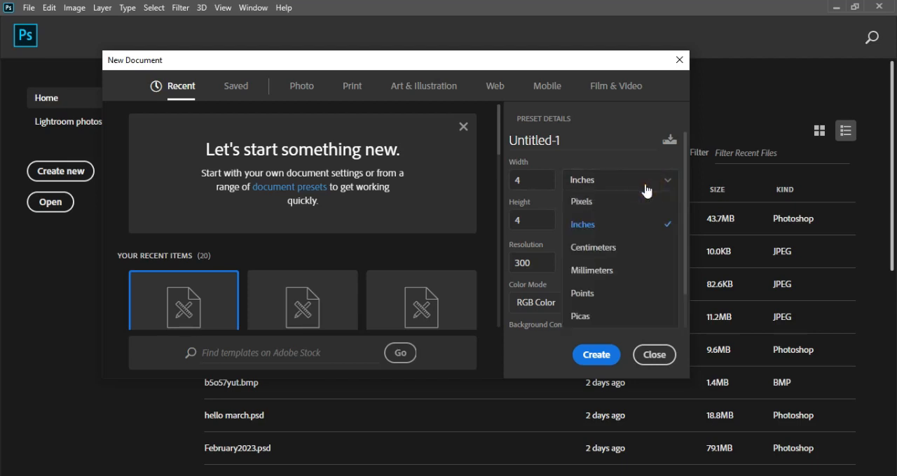
left_click(610, 225)
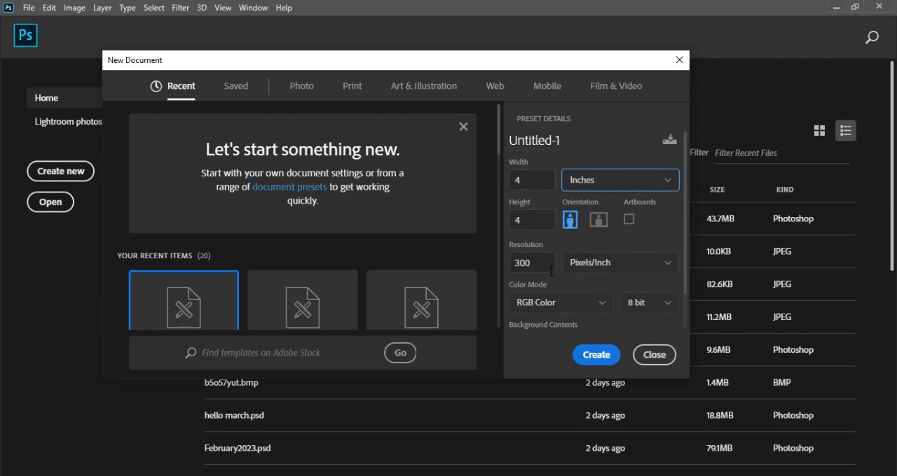
left_click_drag(685, 261, 687, 292)
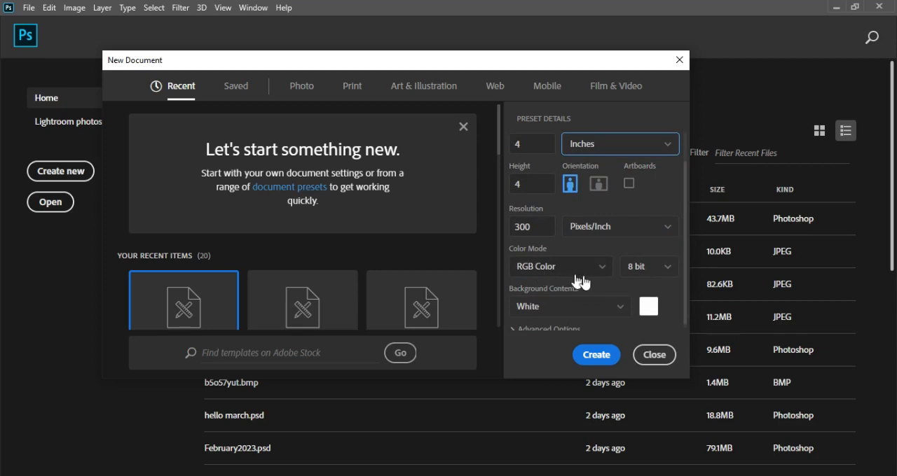
left_click(603, 362)
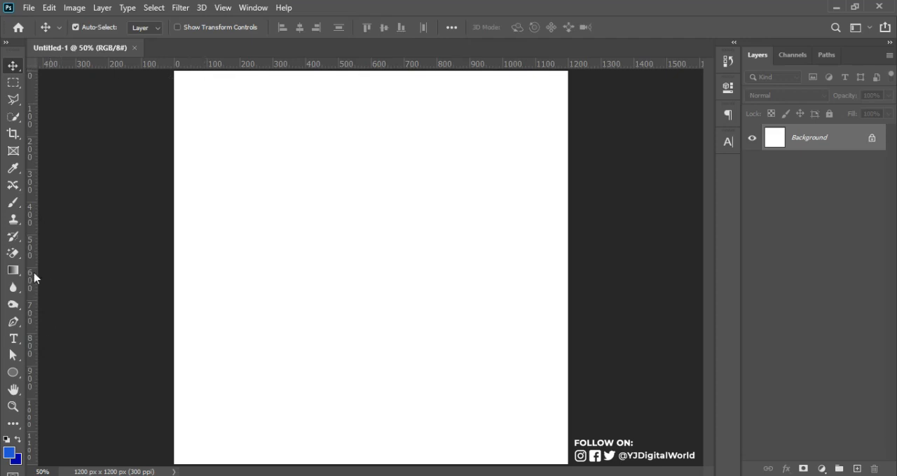
Step: With a blue brush reduced to size 15, draw a tall rectangle on the canvas's left half and handwrite a text label inside it
left_click(13, 202)
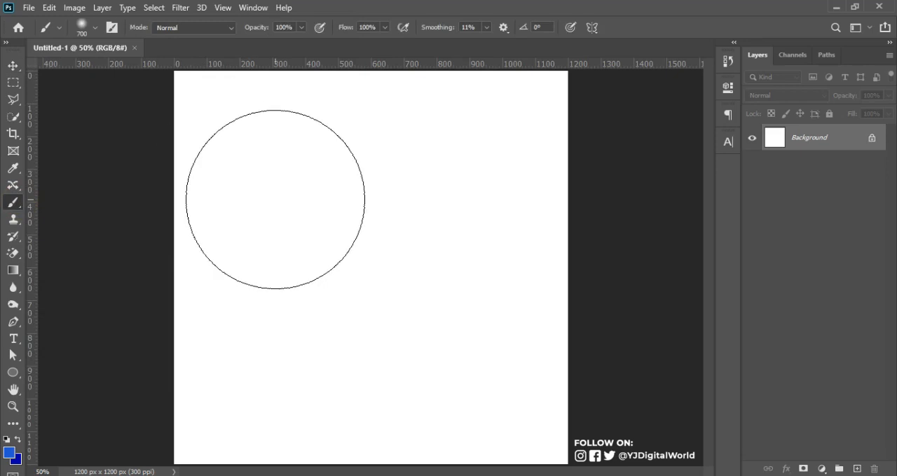
key("bracketleft")
key("bracketleft")
key("bracketleft")
key("bracketleft")
key("bracketleft")
key("bracketleft")
key("bracketleft")
key("bracketleft")
key("bracketleft")
key("bracketleft")
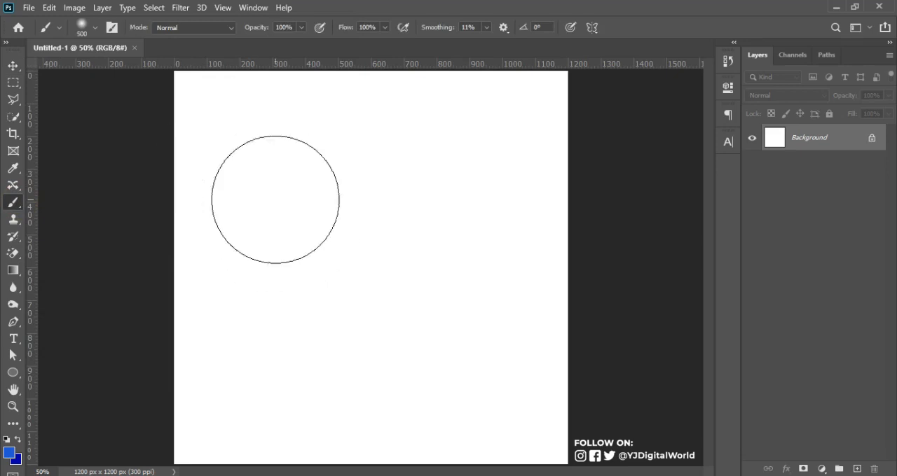
key("bracketleft")
key("bracketleft")
key("bracketleft")
key("bracketleft")
key("bracketleft")
key("bracketleft")
key("bracketleft")
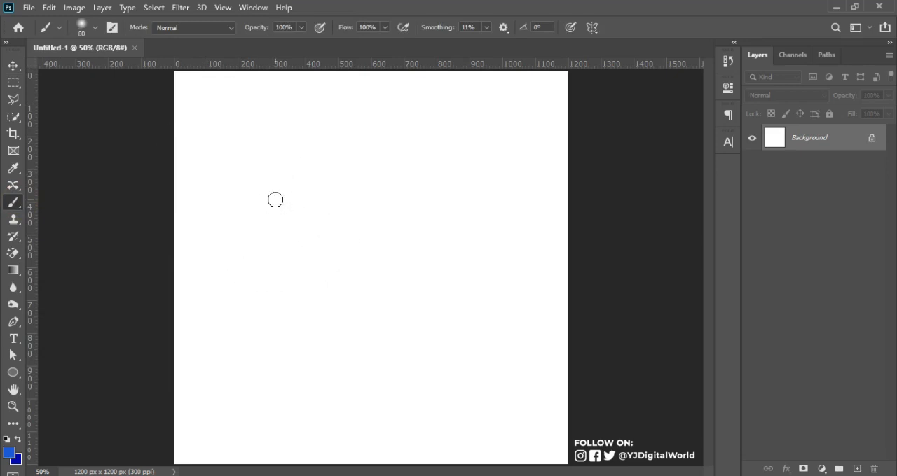
key("bracketleft")
key("bracketleft")
key("bracketleft")
mouse_move(189, 86)
left_mouse_down()
mouse_move(353, 80)
mouse_move(360, 429)
mouse_move(344, 451)
left_mouse_up()
mouse_move(233, 451)
left_mouse_down()
mouse_move(194, 453)
mouse_move(185, 444)
mouse_move(192, 87)
left_mouse_up()
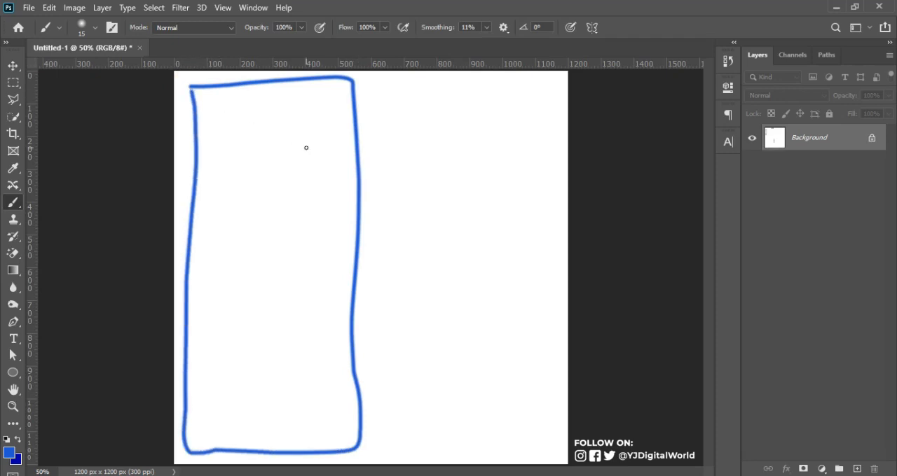
mouse_move(212, 246)
left_mouse_down()
mouse_move(222, 211)
mouse_move(227, 232)
mouse_move(252, 208)
mouse_move(270, 162)
mouse_move(274, 193)
mouse_move(248, 221)
left_mouse_up()
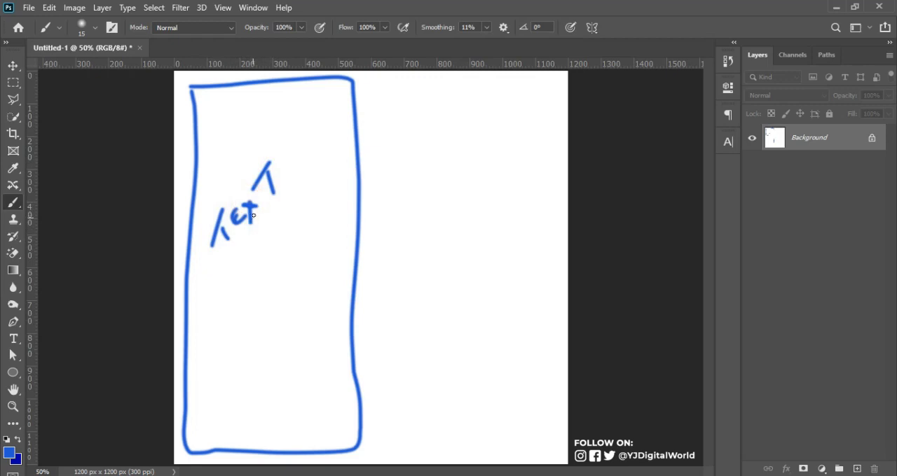
Step: Draw a second tall rectangle on the canvas's right half and handwrite "Image" inside it
left_click_drag(394, 94, 524, 96)
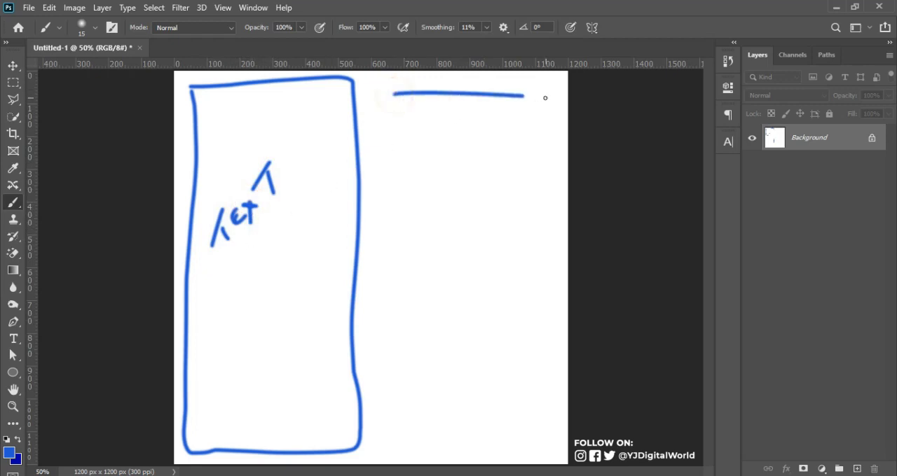
mouse_move(394, 103)
left_mouse_down()
mouse_move(395, 447)
mouse_move(547, 453)
mouse_move(553, 79)
mouse_move(523, 95)
left_mouse_up()
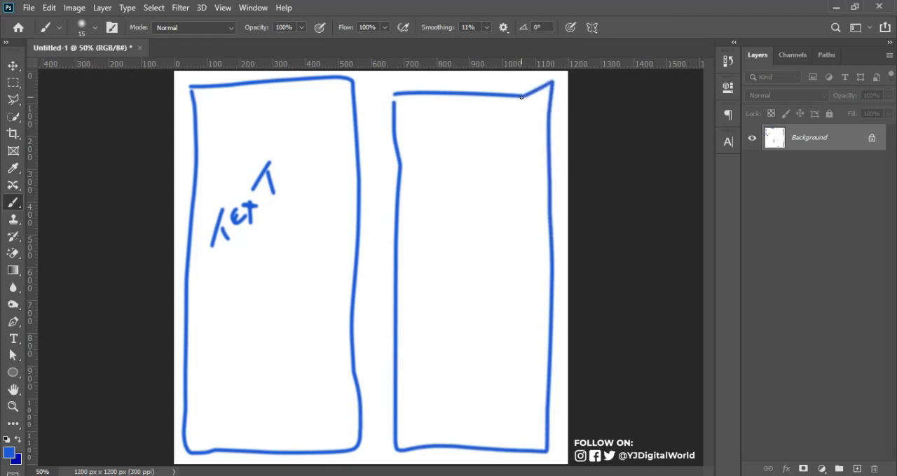
mouse_move(423, 191)
left_mouse_down()
mouse_move(422, 220)
mouse_move(444, 248)
mouse_move(456, 209)
mouse_move(463, 230)
mouse_move(468, 213)
mouse_move(474, 243)
mouse_move(499, 214)
mouse_move(492, 256)
left_mouse_up()
left_click_drag(508, 227, 519, 243)
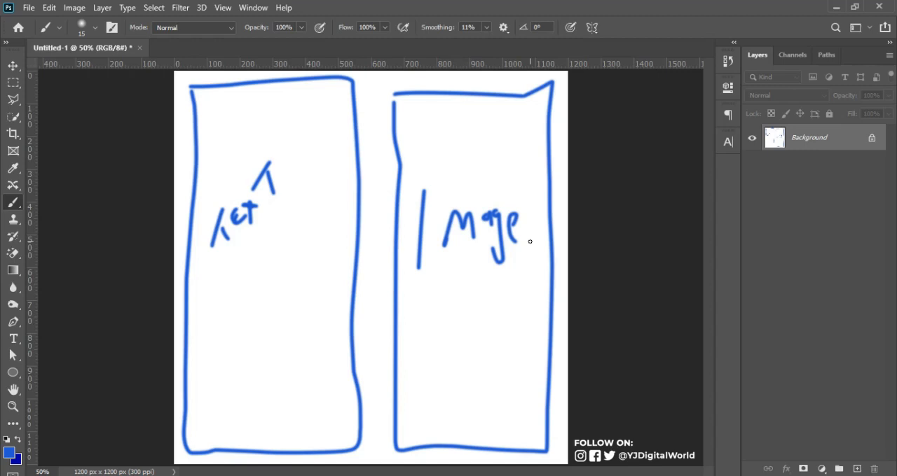
Step: Sketch a filled logo blob in the left frame's upper corner and four horizontal headline lines beneath it
left_click(204, 105)
mouse_move(204, 104)
left_mouse_down()
mouse_move(204, 96)
mouse_move(217, 106)
mouse_move(205, 93)
mouse_move(206, 106)
left_mouse_up()
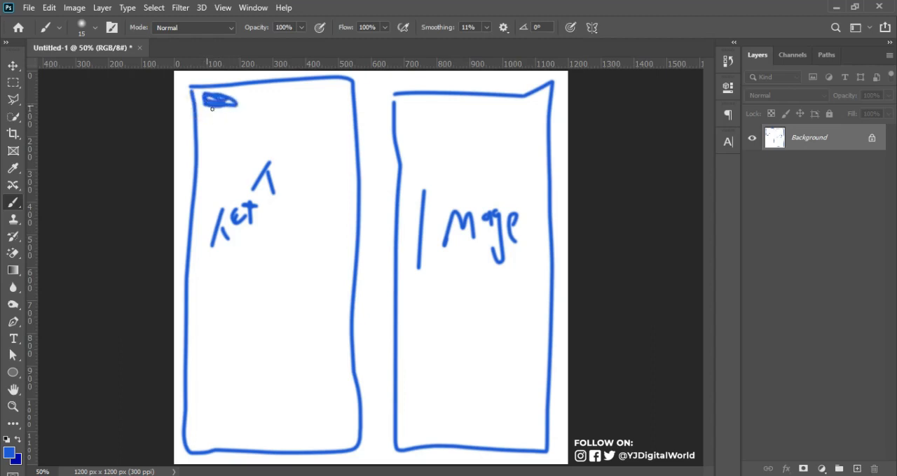
left_click_drag(206, 139, 316, 143)
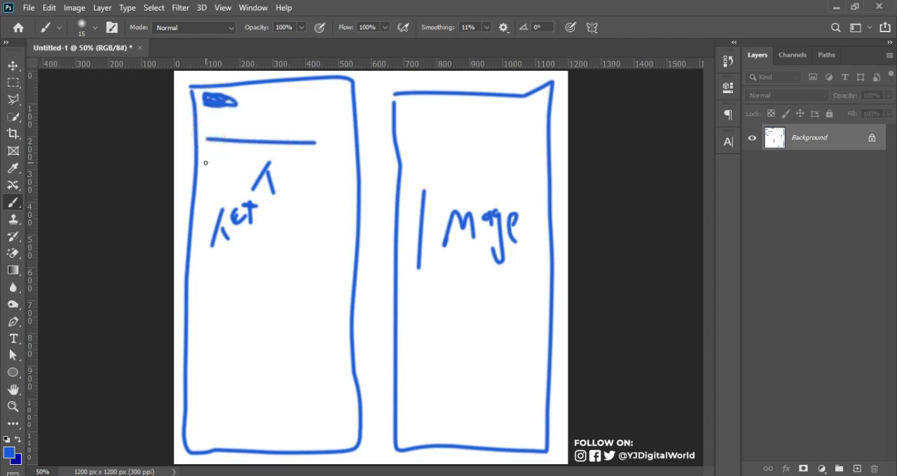
left_click_drag(205, 165, 348, 169)
left_click_drag(206, 187, 327, 200)
left_click(197, 214)
left_click_drag(198, 213, 350, 232)
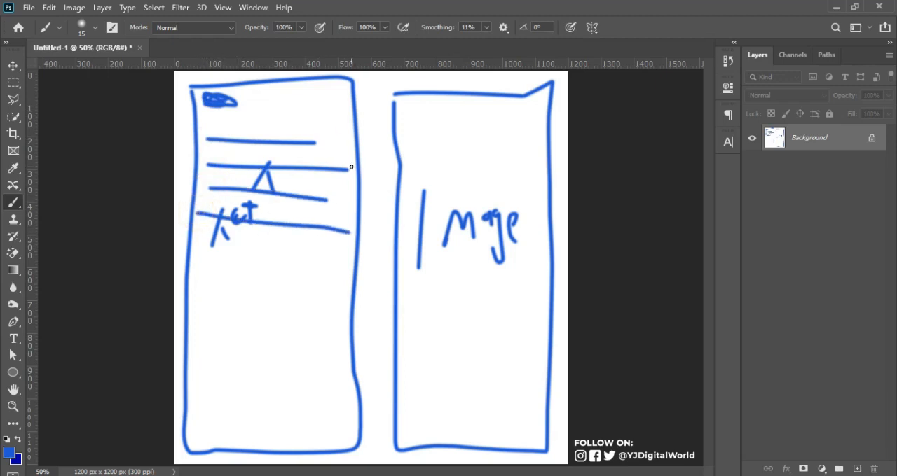
Step: Sketch three body text lines, two footer lines and a rounded box between them in the lower part of the left frame
left_click_drag(205, 277, 267, 275)
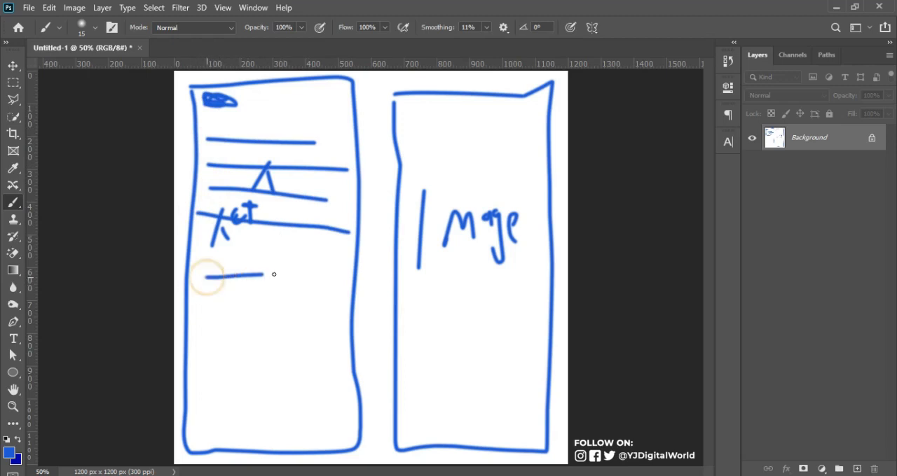
left_click_drag(202, 300, 317, 309)
left_click_drag(210, 318, 305, 320)
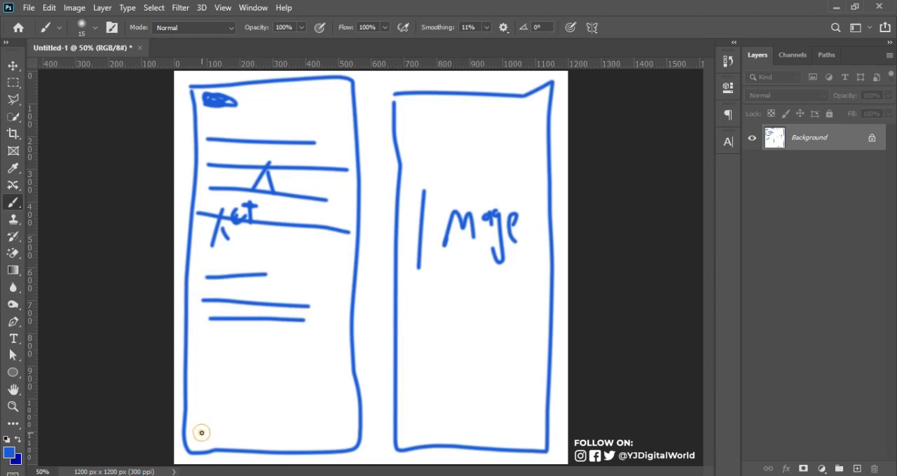
left_click_drag(202, 433, 303, 439)
left_click_drag(195, 419, 316, 433)
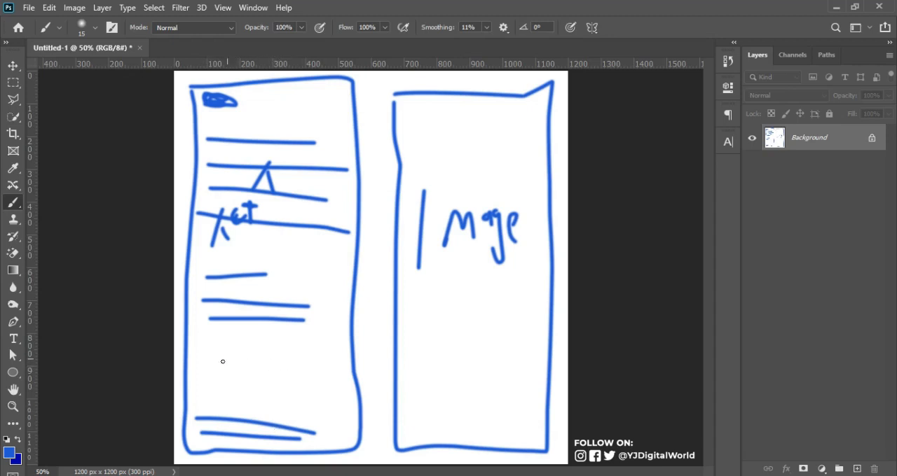
mouse_move(214, 352)
left_mouse_down()
mouse_move(322, 400)
mouse_move(201, 372)
mouse_move(250, 355)
left_mouse_up()
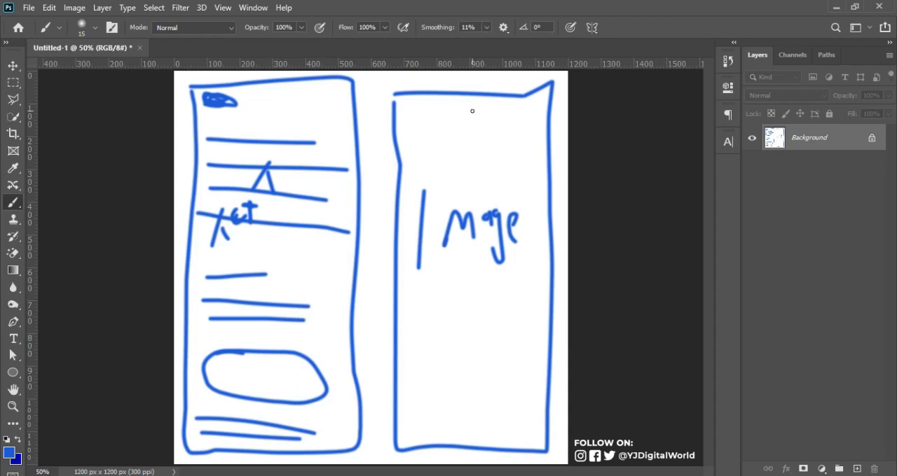
Step: Sketch short lines at the top of the right frame and a large rounded outline around the word "Image"
mouse_move(449, 104)
left_mouse_down()
mouse_move(549, 102)
mouse_move(452, 110)
mouse_move(502, 104)
left_mouse_up()
mouse_move(414, 163)
left_mouse_down()
mouse_move(555, 309)
mouse_move(533, 446)
mouse_move(415, 427)
mouse_move(405, 397)
left_mouse_up()
mouse_move(398, 251)
left_mouse_down()
mouse_move(410, 153)
mouse_move(402, 250)
left_mouse_up()
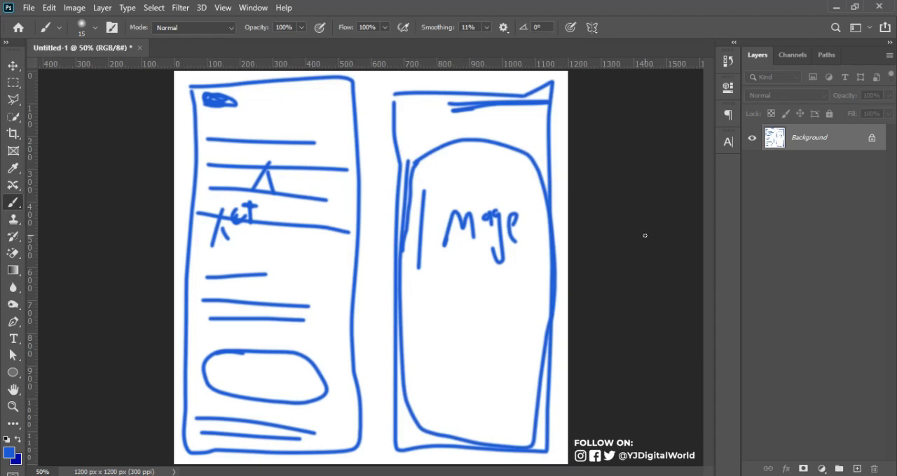
Step: Convert the locked Background into a regular layer and hide it
left_click(839, 134)
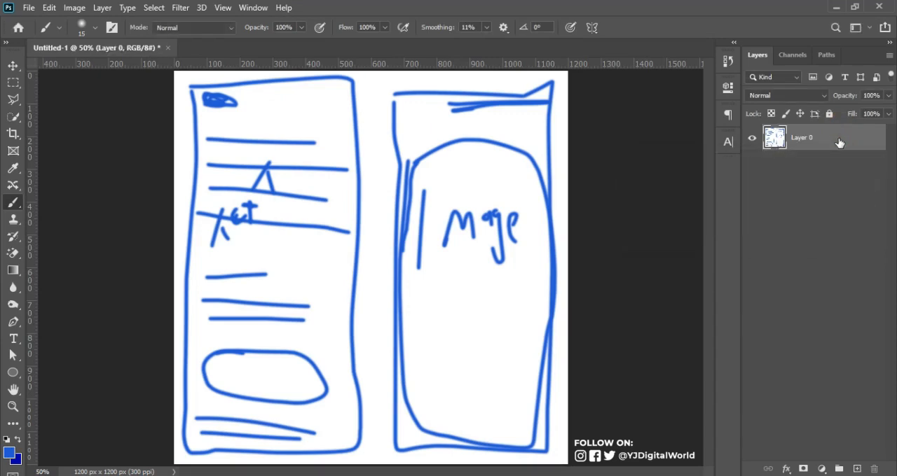
left_click(752, 138)
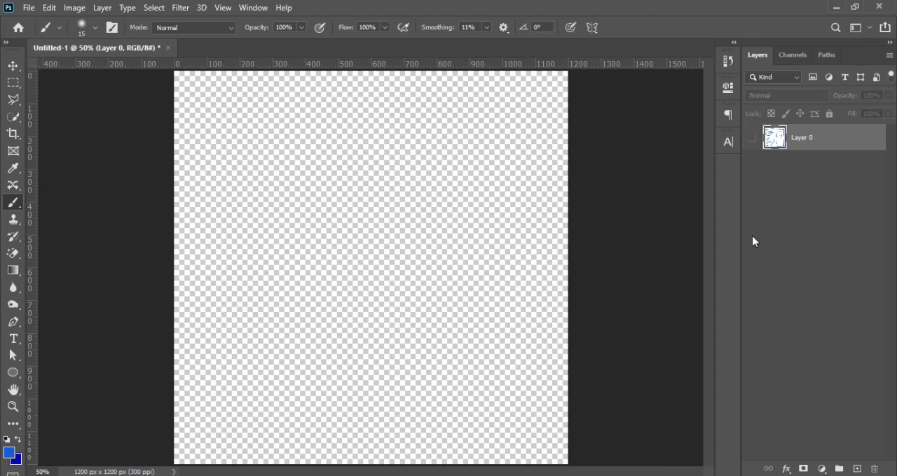
left_click(822, 469)
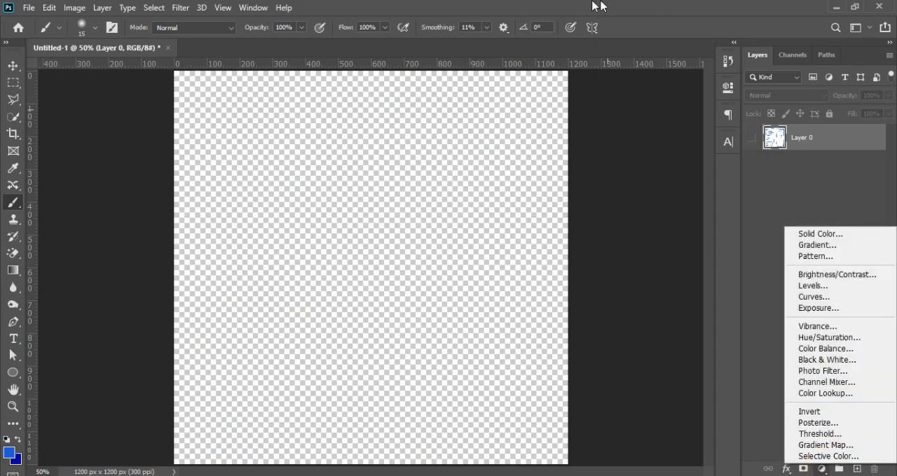
left_click(767, 181)
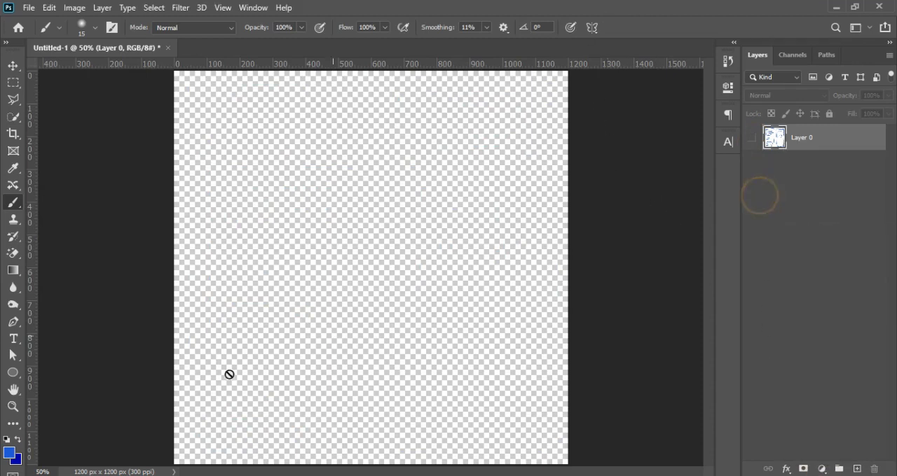
Step: Pick white (ffffff) as a working color, fill Layer 0 with it to cover the sketch, and show the layer again
left_click(15, 459)
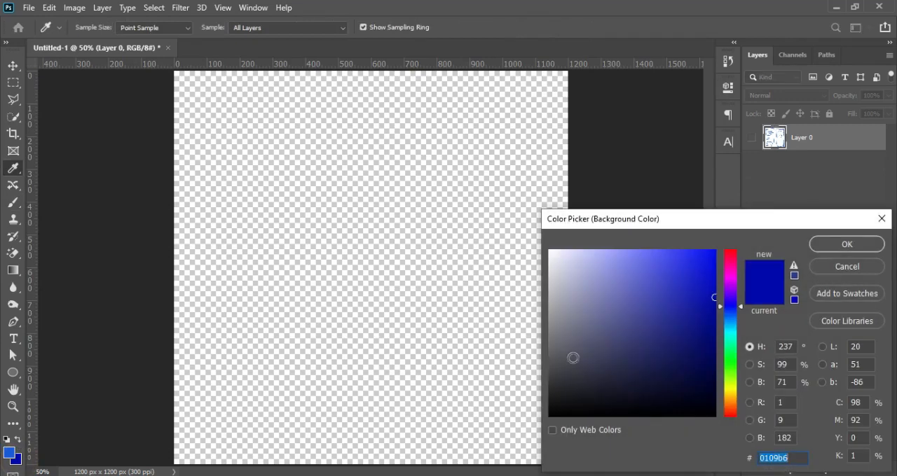
left_click(550, 250)
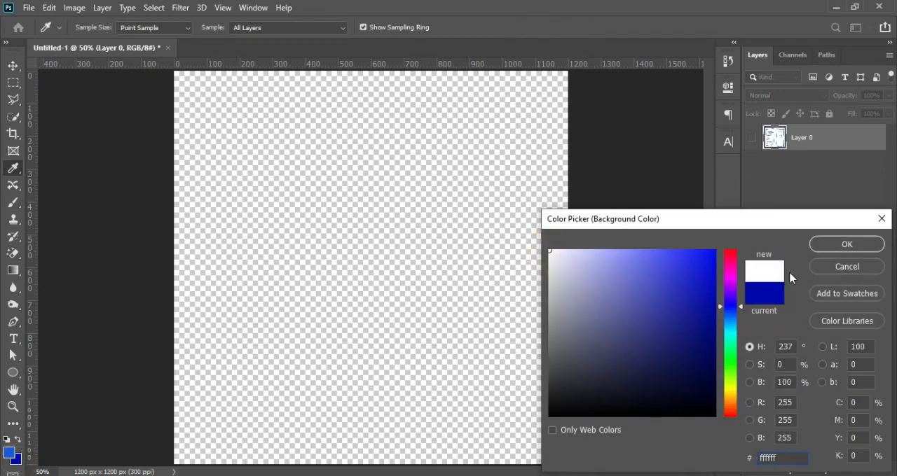
left_click(847, 244)
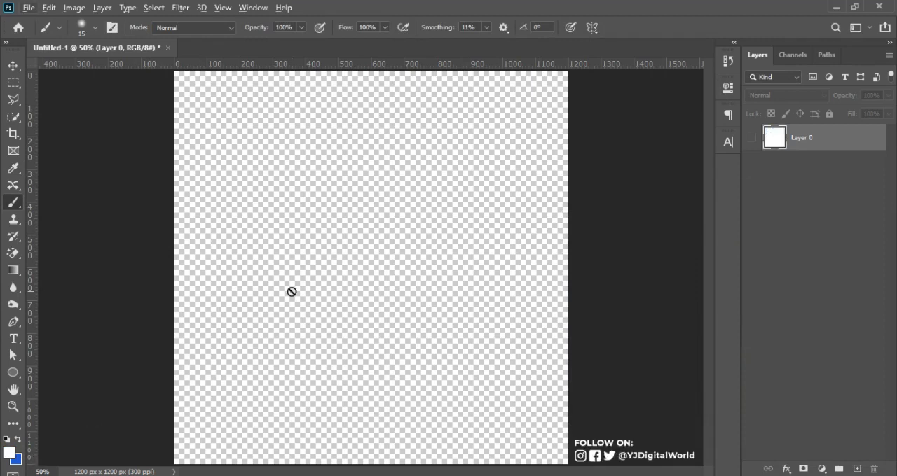
left_click(751, 138)
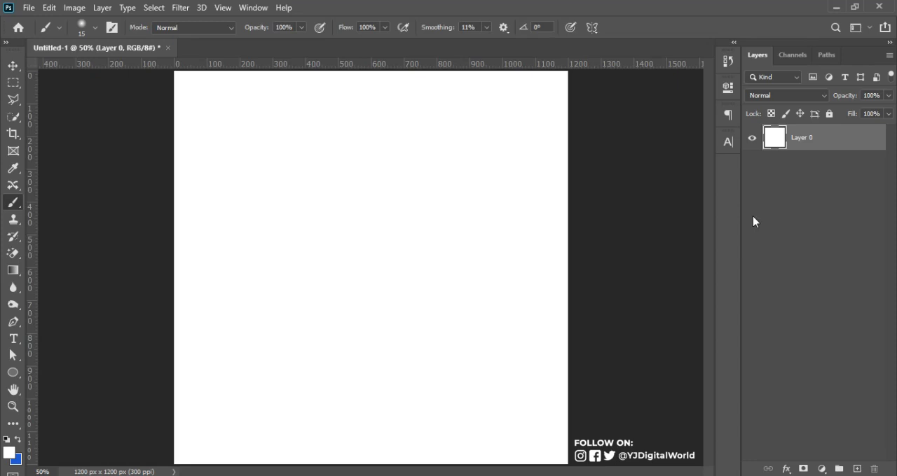
Step: Add a Gradient fill layer above Layer 0 using the bright-blue to navy preset, the last swatch in the list
left_click(822, 469)
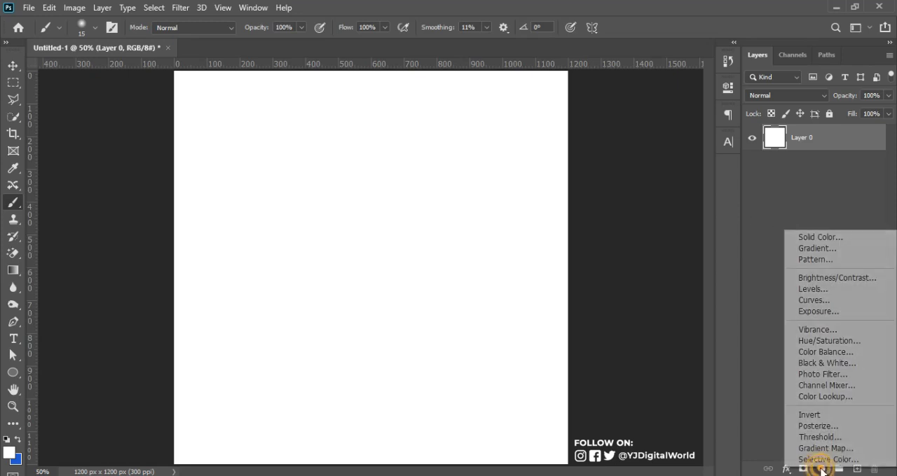
left_click(814, 248)
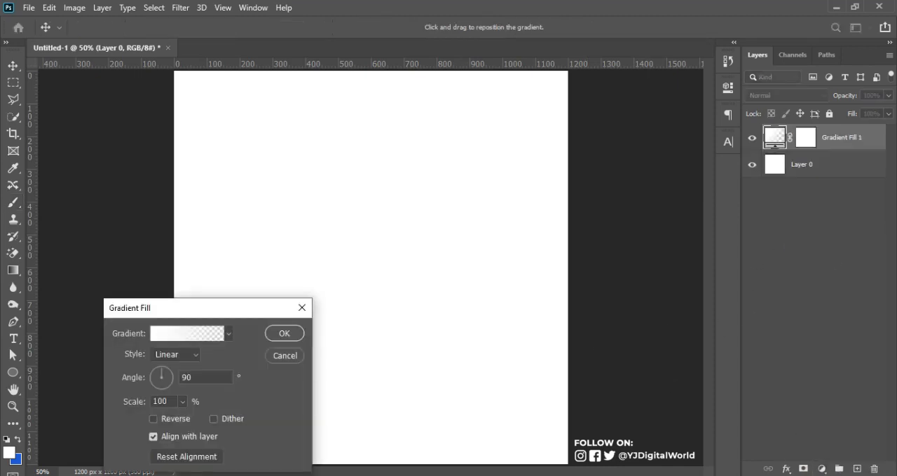
left_click(229, 334)
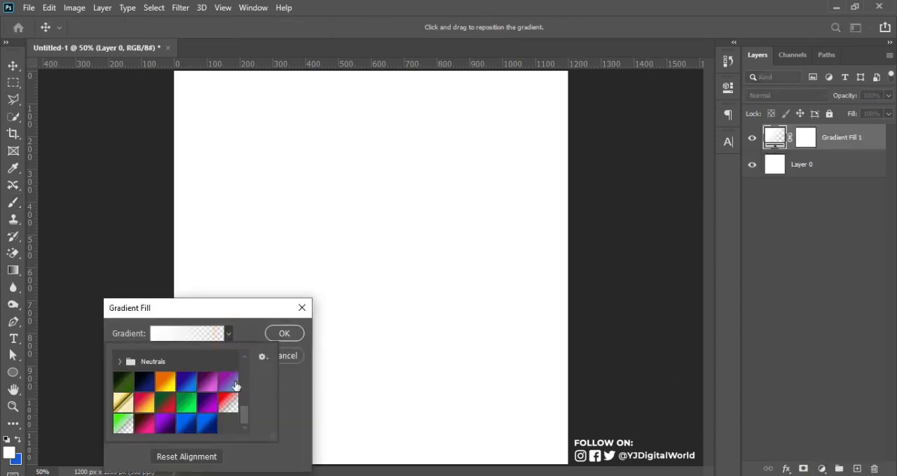
left_click(207, 423)
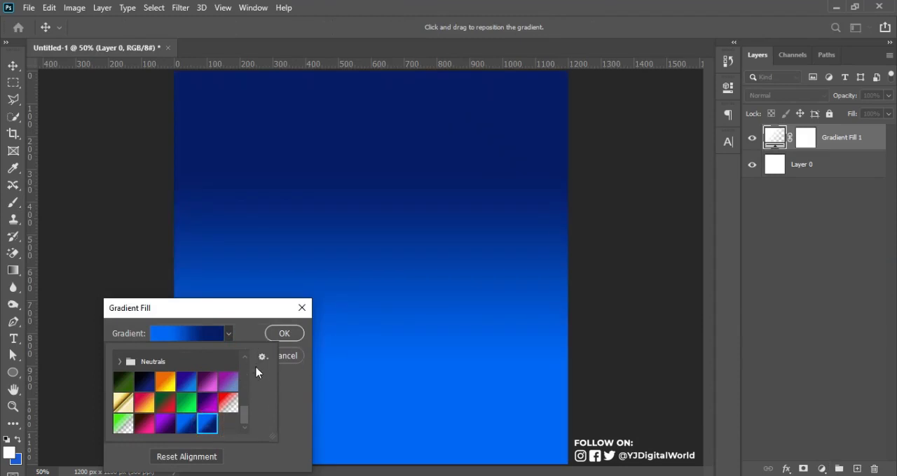
left_click(242, 334)
Step: Check the color codes and locations of the bright-blue and navy stops in the gradient editor
left_click(182, 335)
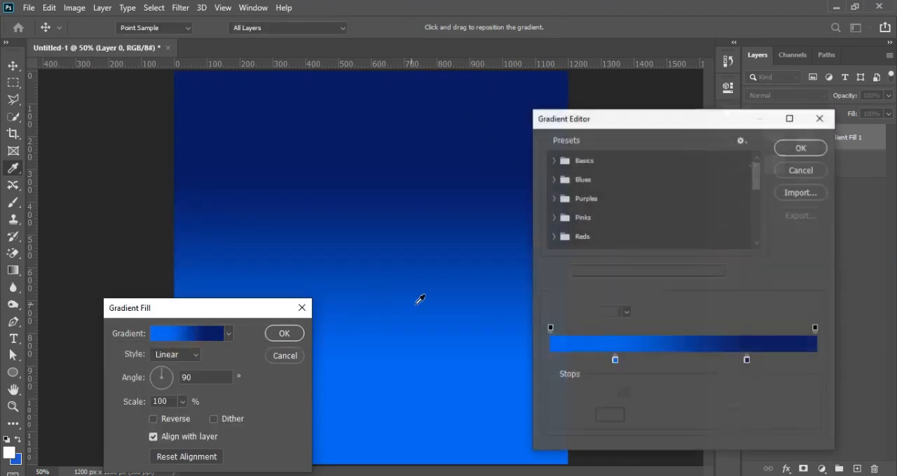
double_click(615, 360)
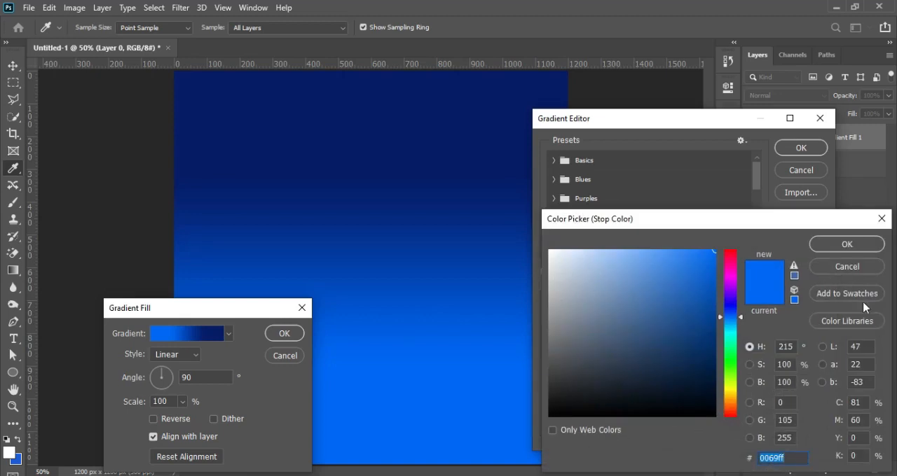
left_click(846, 244)
left_click(615, 360)
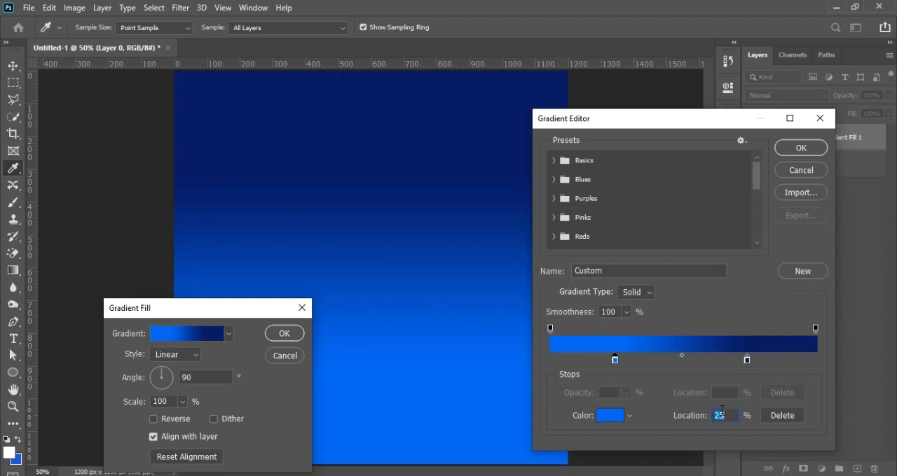
left_click(747, 360)
double_click(747, 361)
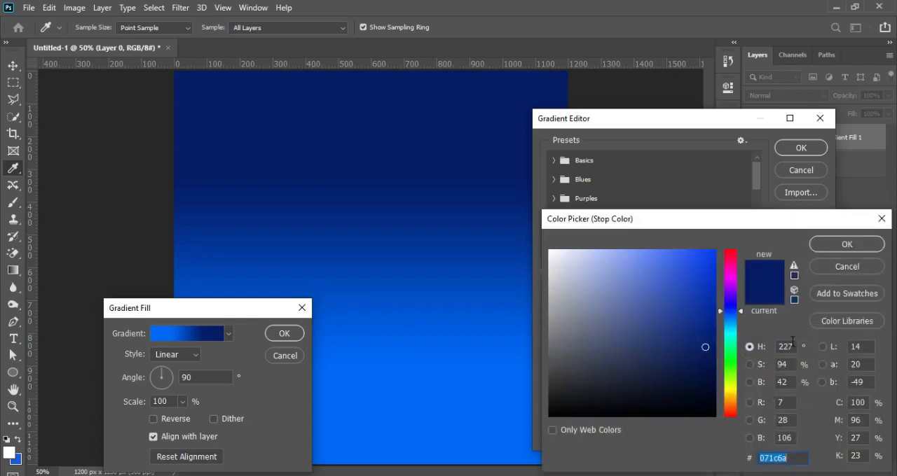
left_click(849, 245)
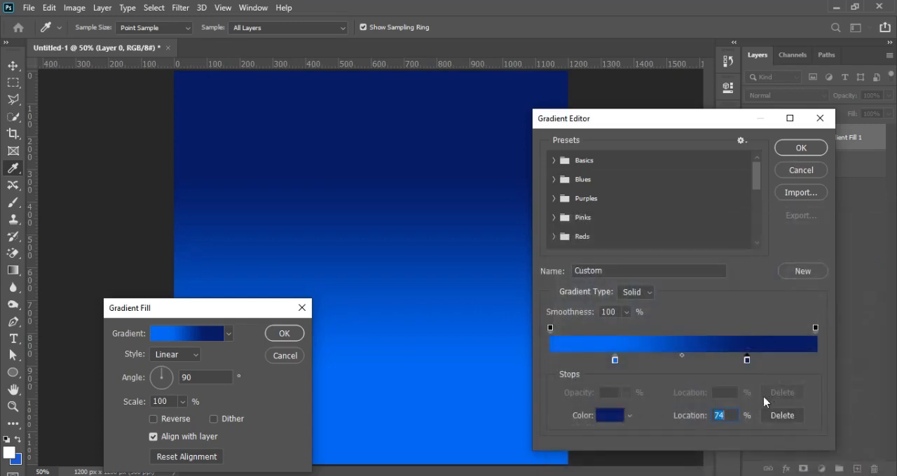
left_click(800, 149)
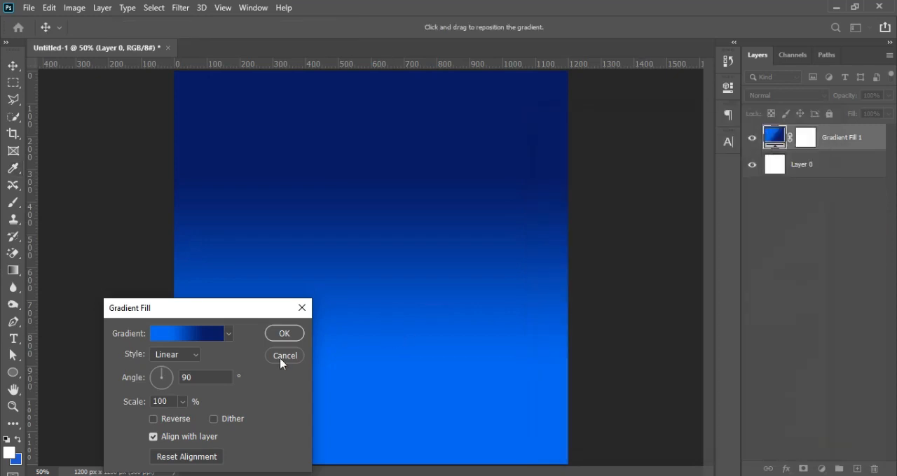
Step: Set the gradient fill's style to Radial with a scale of 177% and apply it
left_click(195, 356)
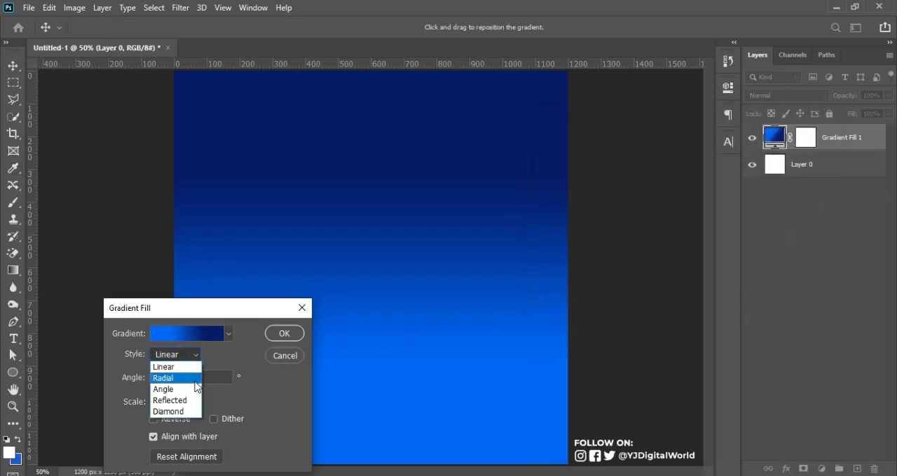
left_click(196, 382)
left_click(182, 401)
left_click_drag(183, 422, 187, 421)
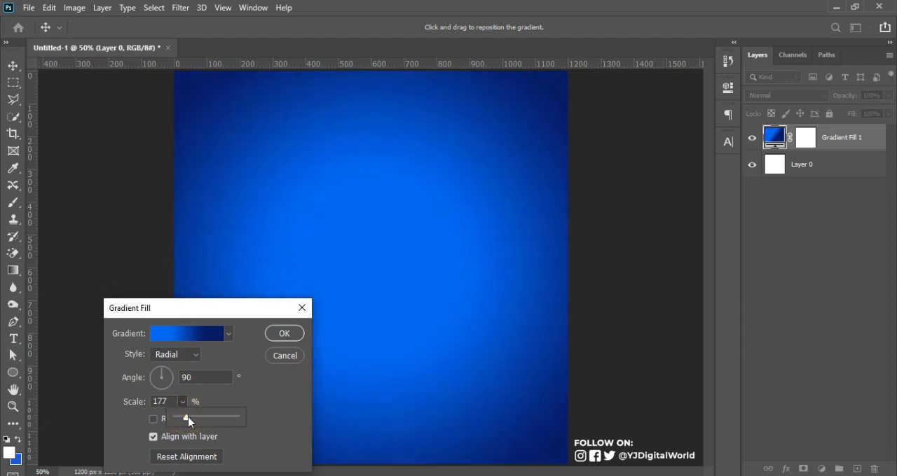
left_click(283, 334)
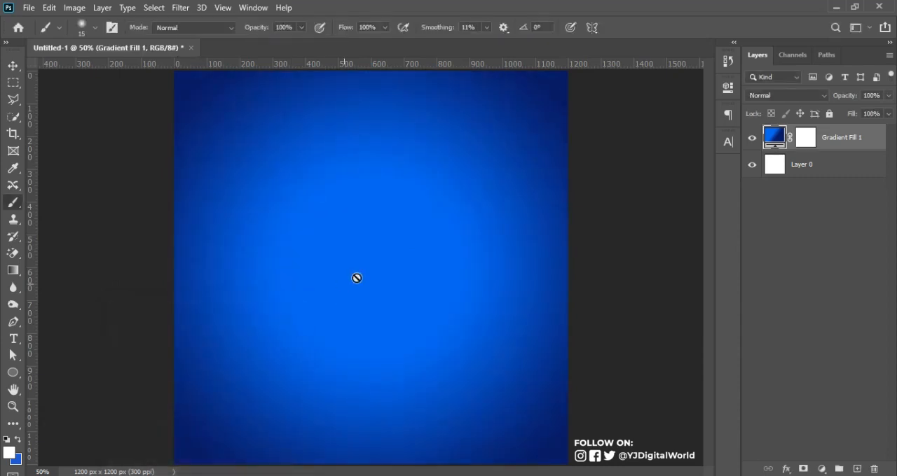
Step: Add a guide layout with 84 px margins on all four sides of the canvas
left_click(223, 8)
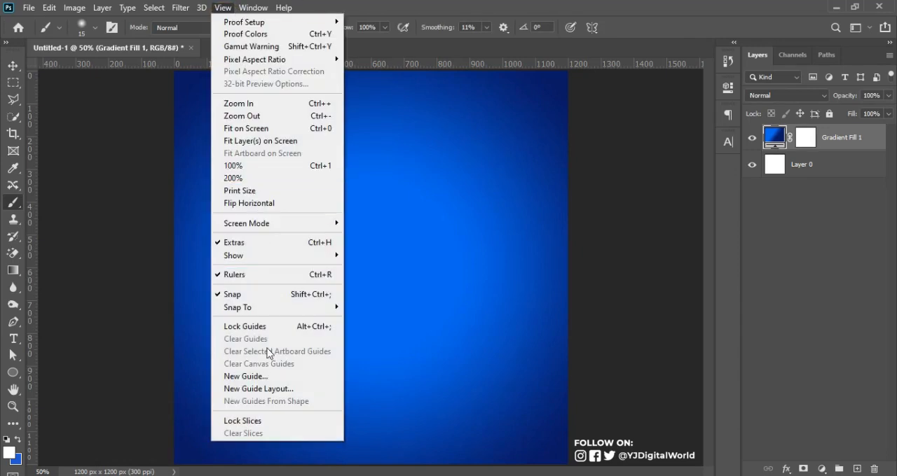
left_click(270, 388)
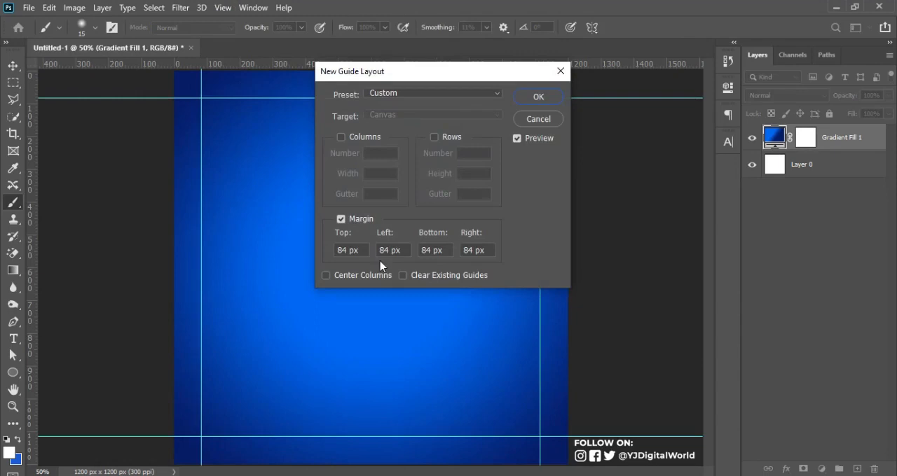
left_click(535, 96)
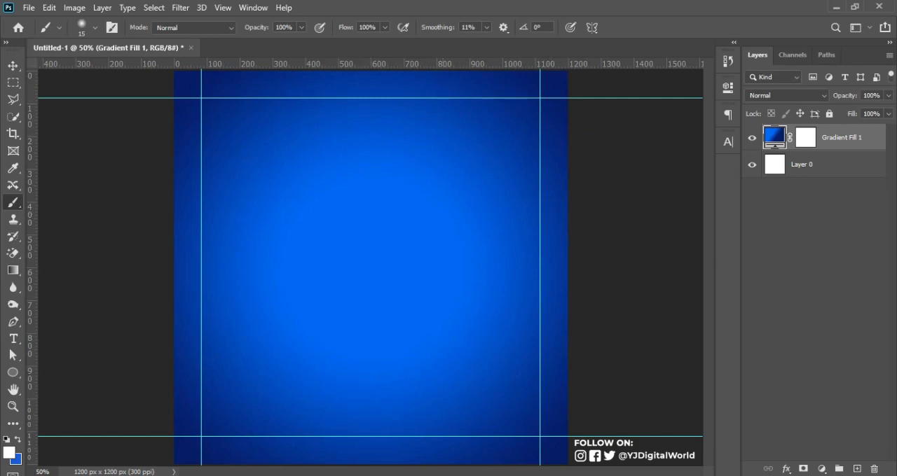
Step: Switch to File Explorer and place the LOGO image from the REVIEW folder into the Photoshop document
left_click(297, 424)
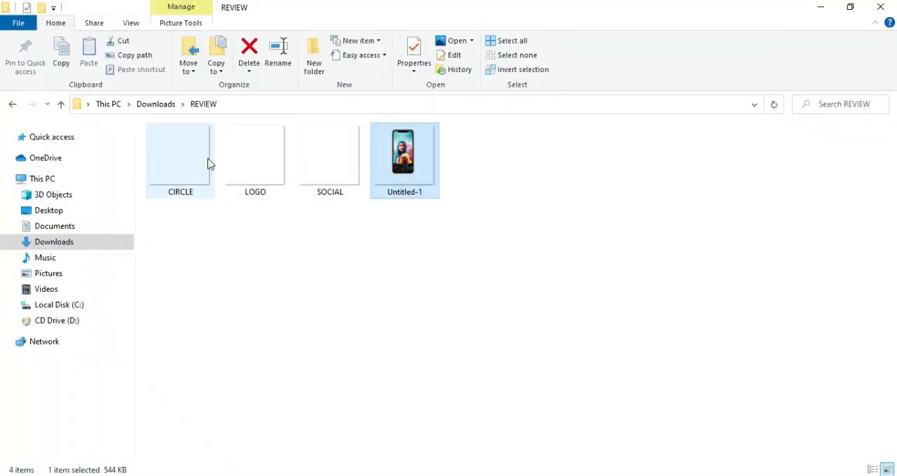
double_click(274, 164)
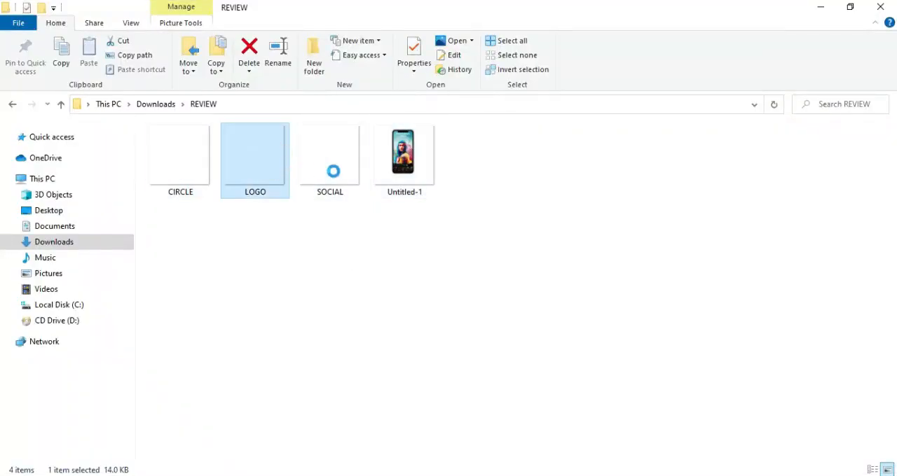
left_click_drag(263, 168, 332, 252)
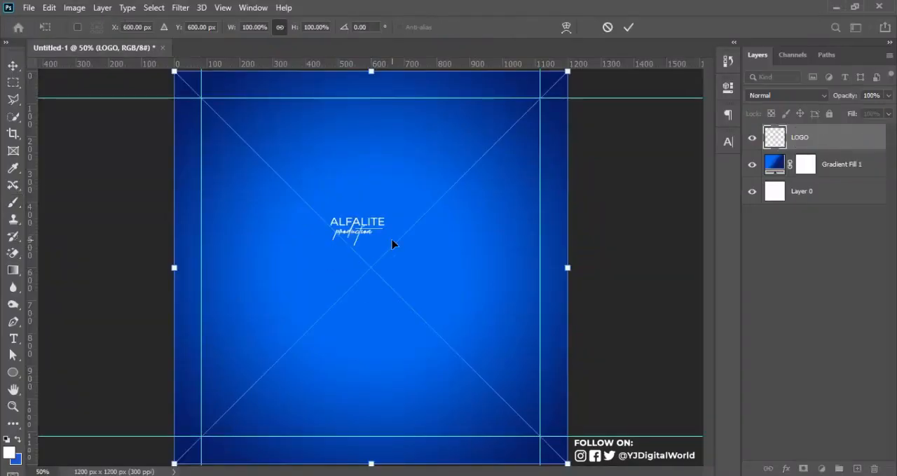
key("Return")
key("b")
key("v")
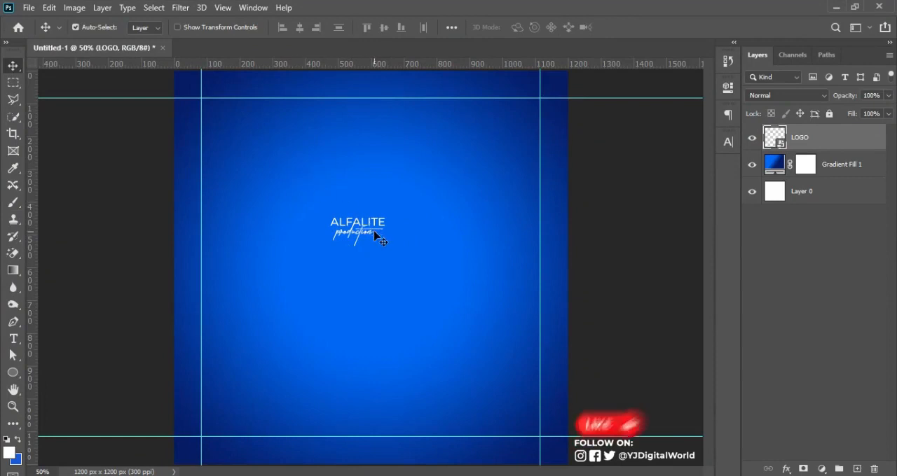
Step: Move the logo to the upper-left corner of the margin guides and nudge it up to fit the top guide
left_click_drag(343, 216, 212, 105)
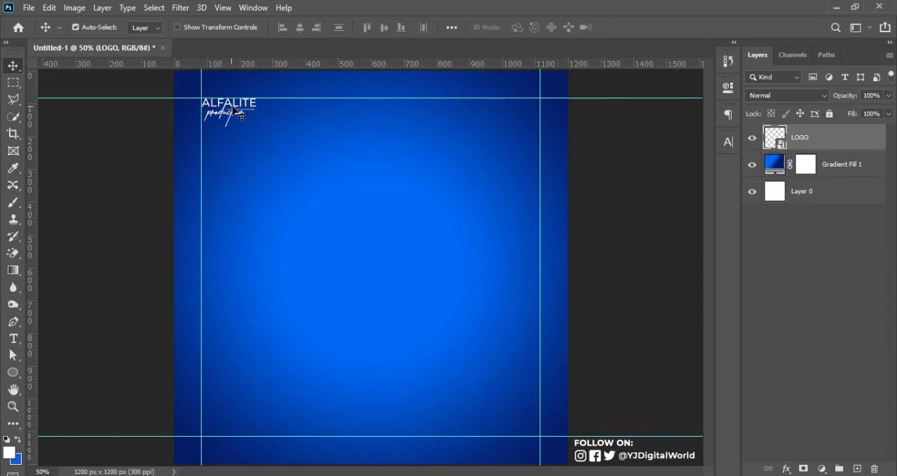
key("ctrl+semicolon")
key("ctrl+semicolon")
key("Up")
key("ctrl+semicolon")
key("ctrl+semicolon")
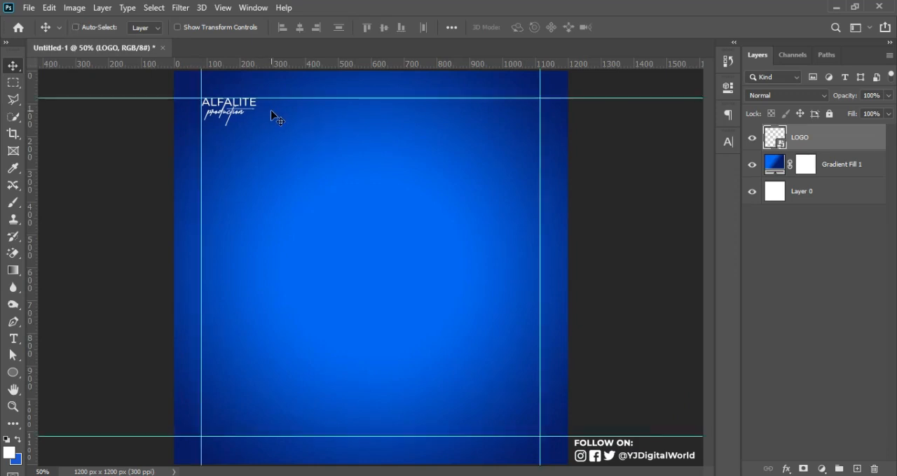
Step: Place the SOCIAL image from the REVIEW folder and align it to the upper-right corner of the margin guides
key("alt+Tab")
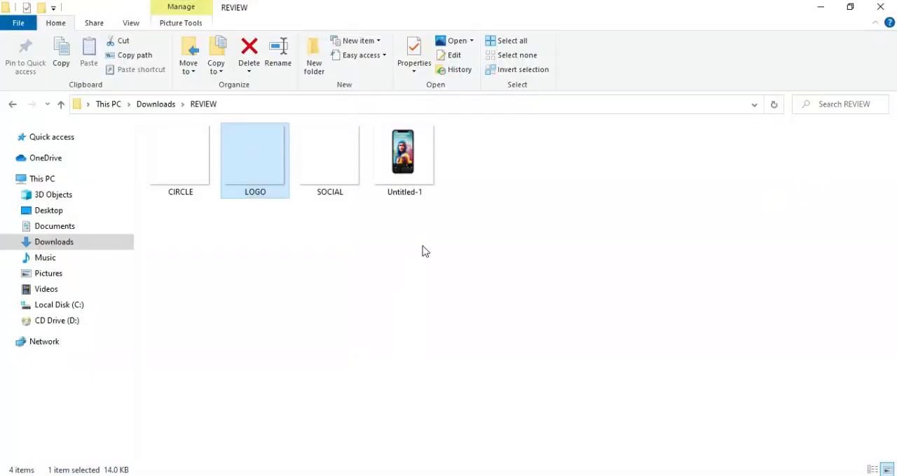
double_click(335, 135)
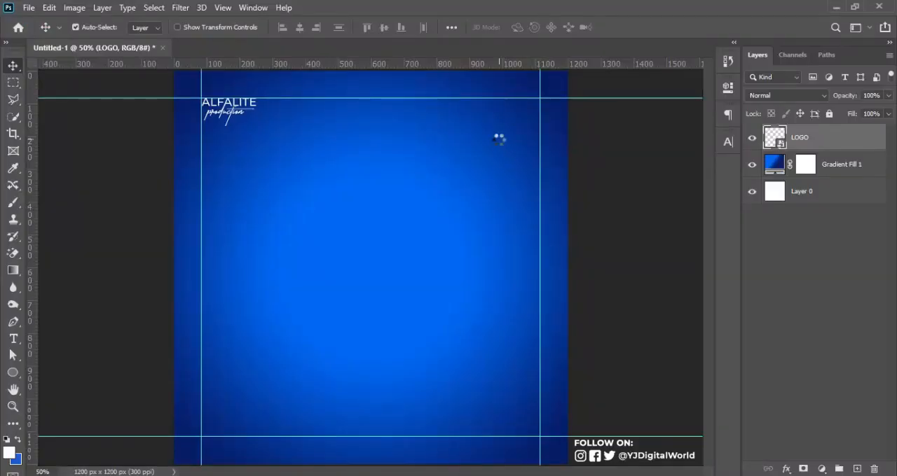
key("ctrl+t")
double_click(426, 180)
left_click(419, 162)
left_click_drag(419, 161, 494, 118)
left_click_drag(432, 163, 534, 106)
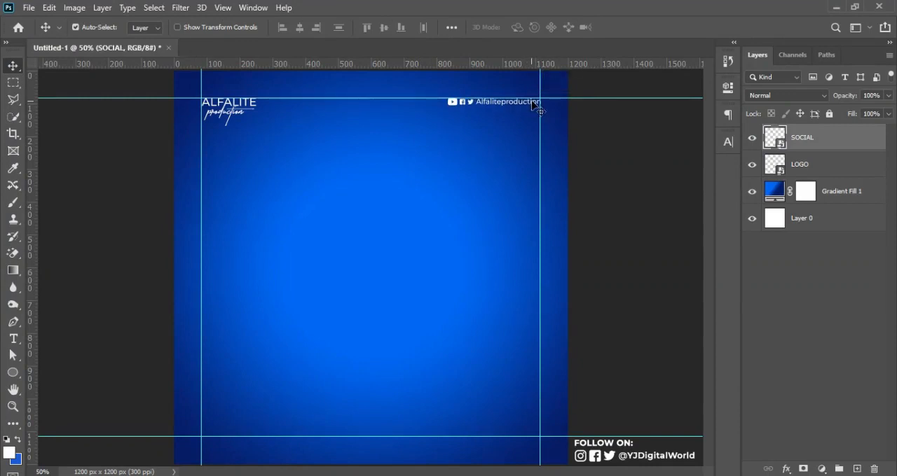
Step: Create a layer named "noise" above Gradient Fill 1 in Soft Light mode, filled with the mode's neutral gray
left_click(852, 192)
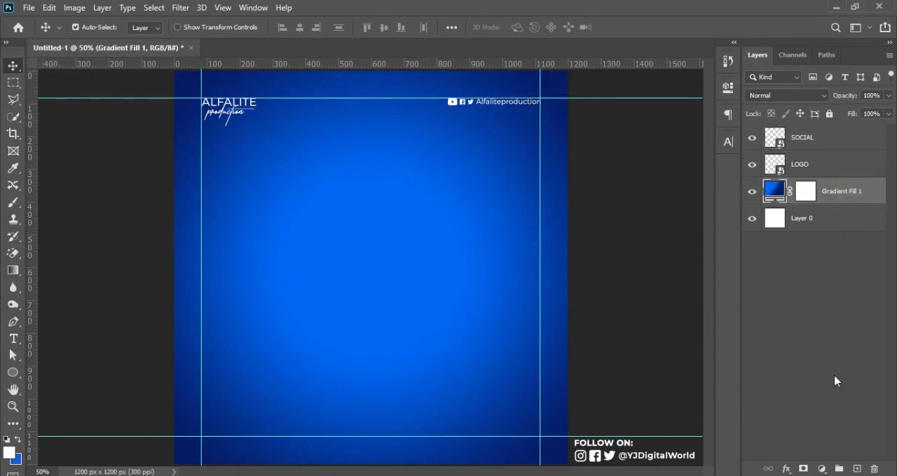
key("ctrl+shift+n")
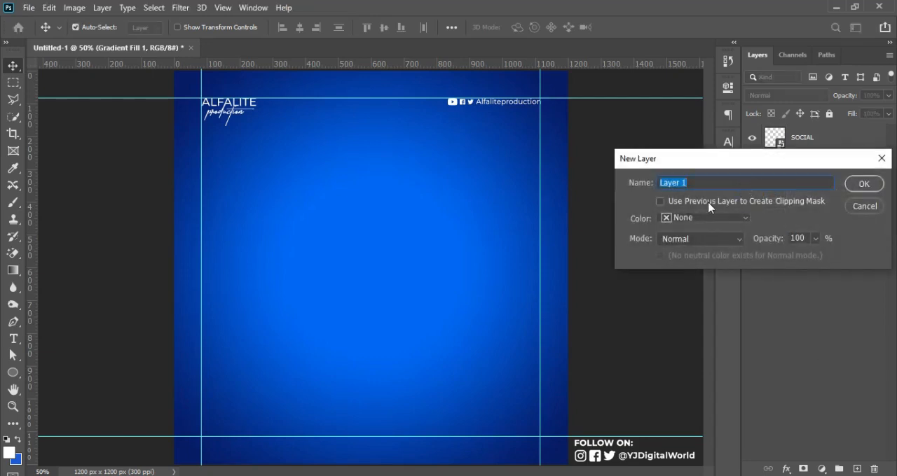
type("noise")
left_click(723, 241)
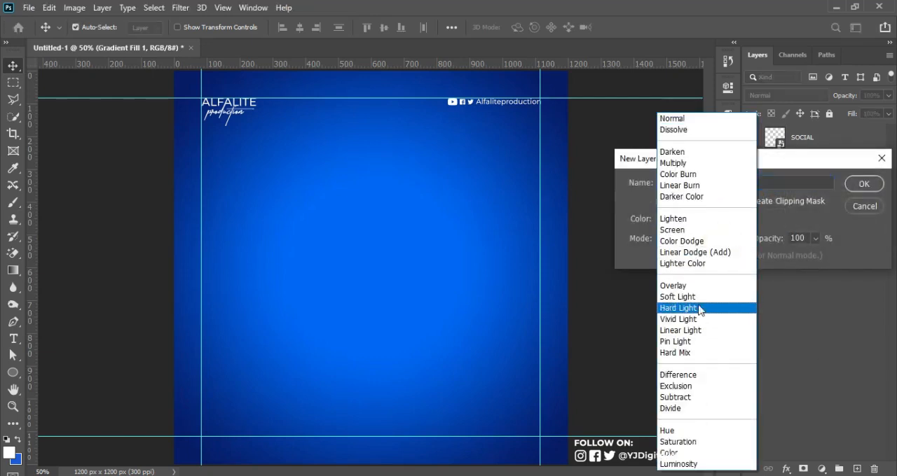
left_click(701, 296)
left_click(707, 256)
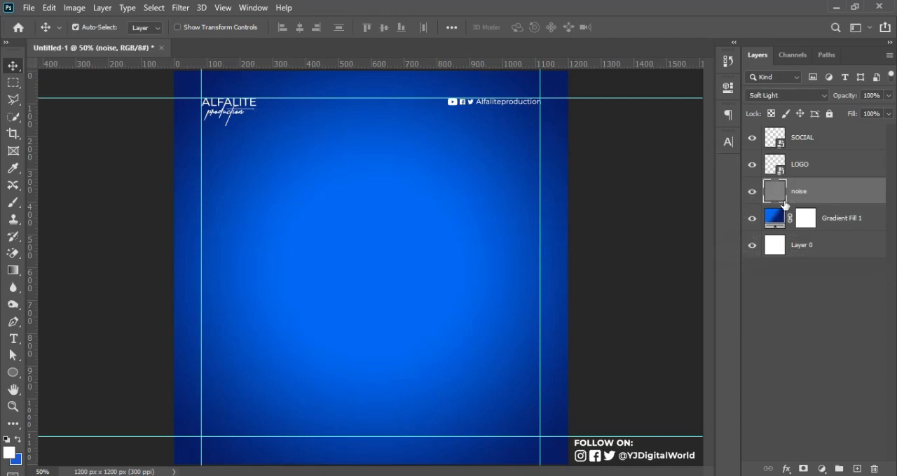
Step: Convert the noise layer to a smart object and apply 6.78% uniform, monochromatic Add Noise, collapsing its filter list
right_click(832, 200)
left_click(745, 180)
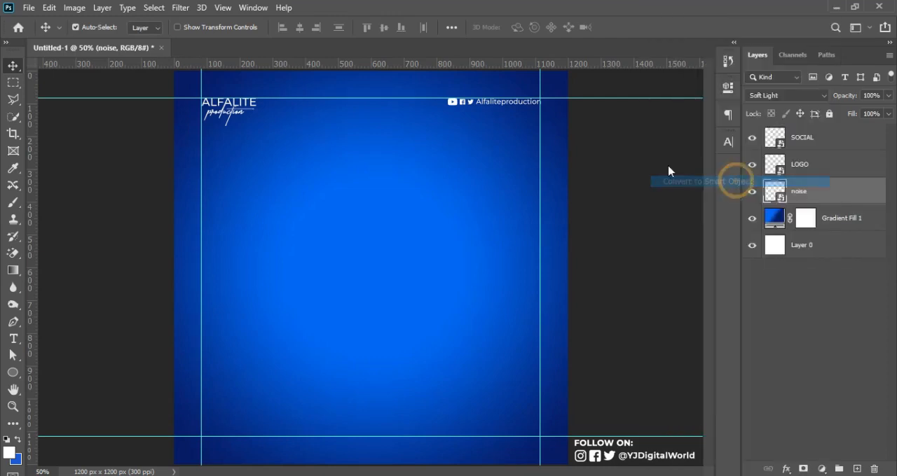
left_click(192, 8)
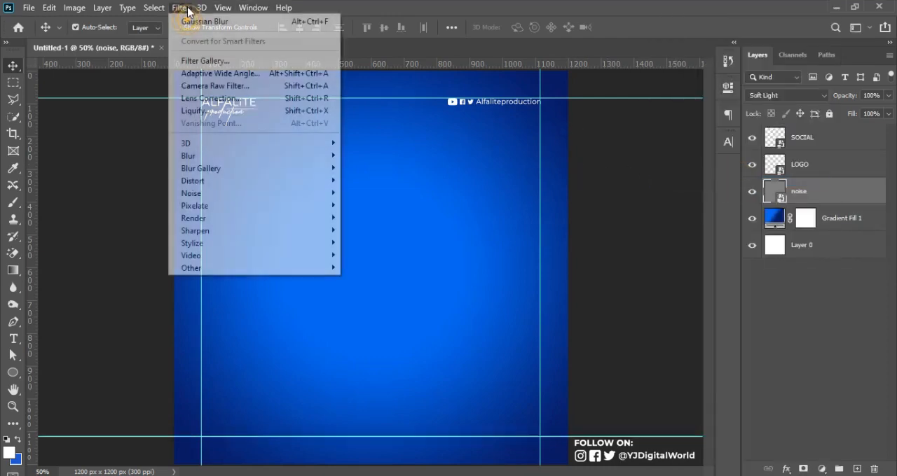
mouse_move(271, 200)
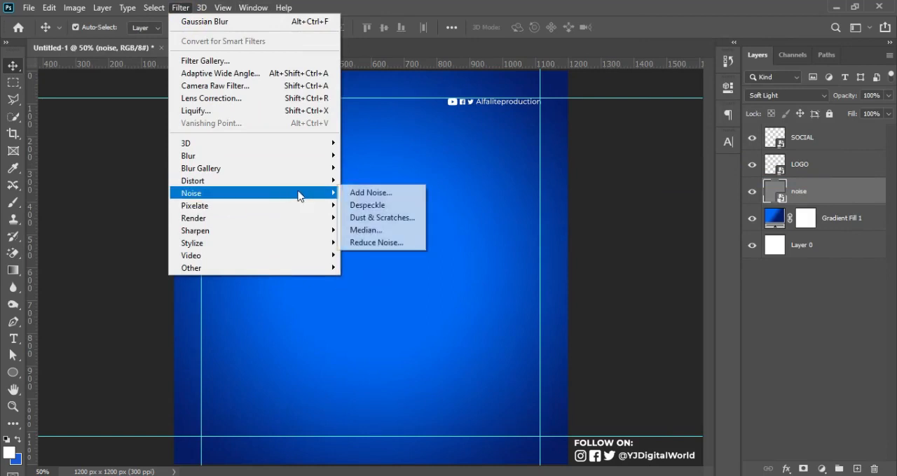
left_click(371, 193)
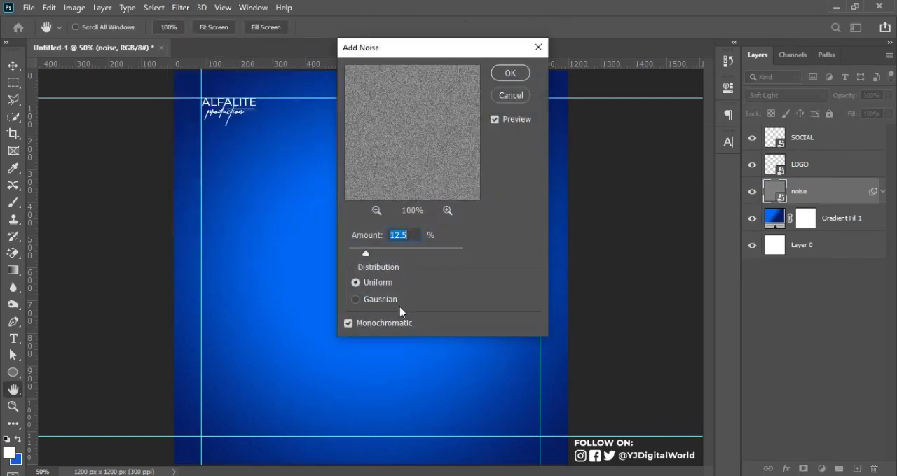
left_click_drag(365, 254, 357, 257)
left_click(510, 73)
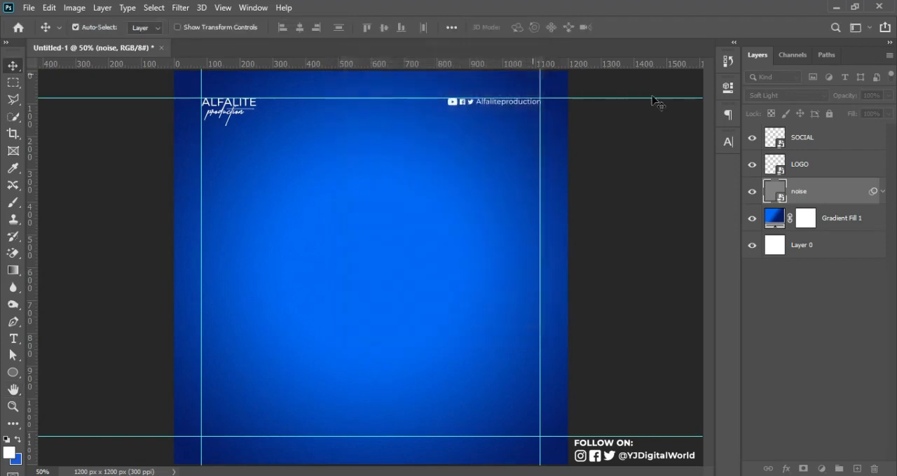
left_click(882, 190)
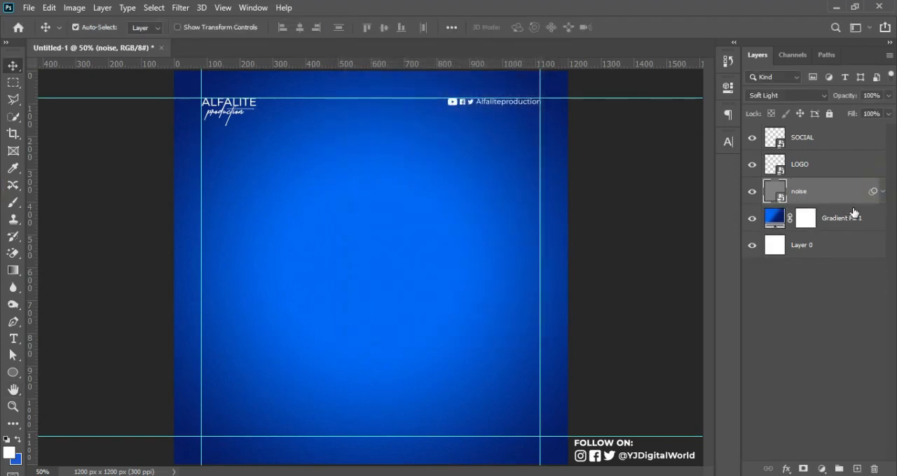
key("ctrl+semicolon")
key("ctrl+semicolon")
Step: Copy the lines ONLINE MOBILE VIDEO EDITING COURSE from the ALFALITE Notepad file and paste them as point text in the flyer's upper-left area
key("alt+Tab")
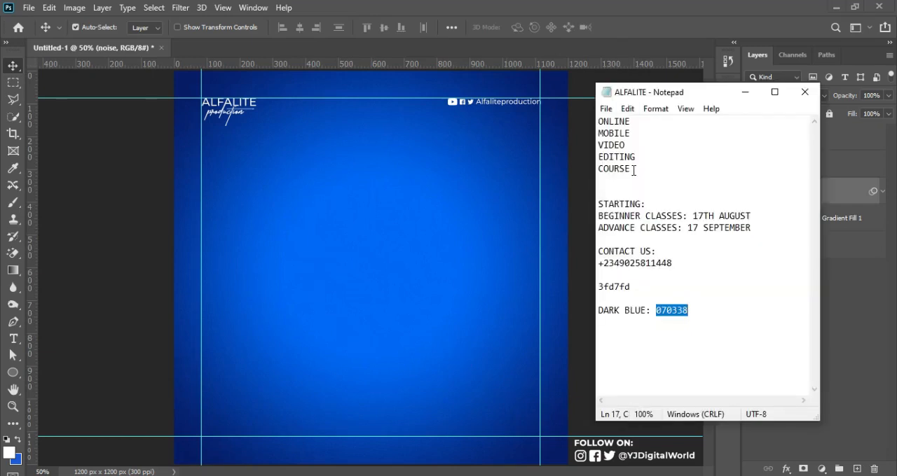
left_click_drag(632, 170, 595, 111)
key("ctrl+c")
key("t")
left_click(616, 145)
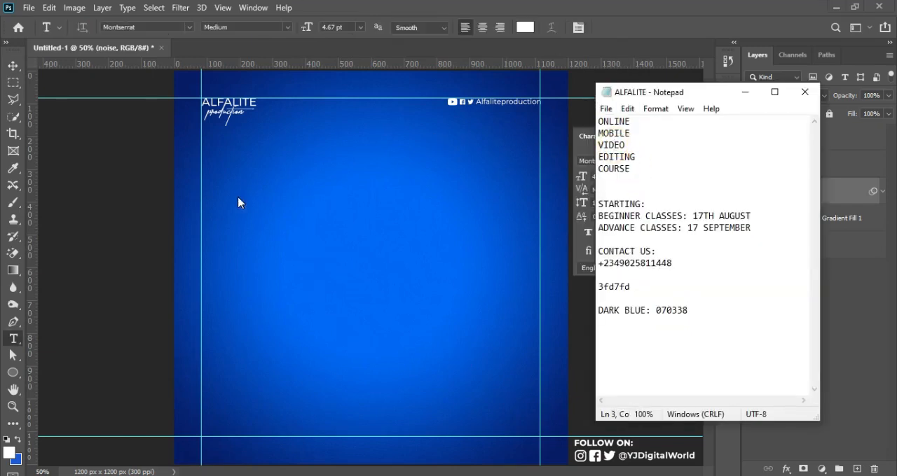
left_click(13, 339)
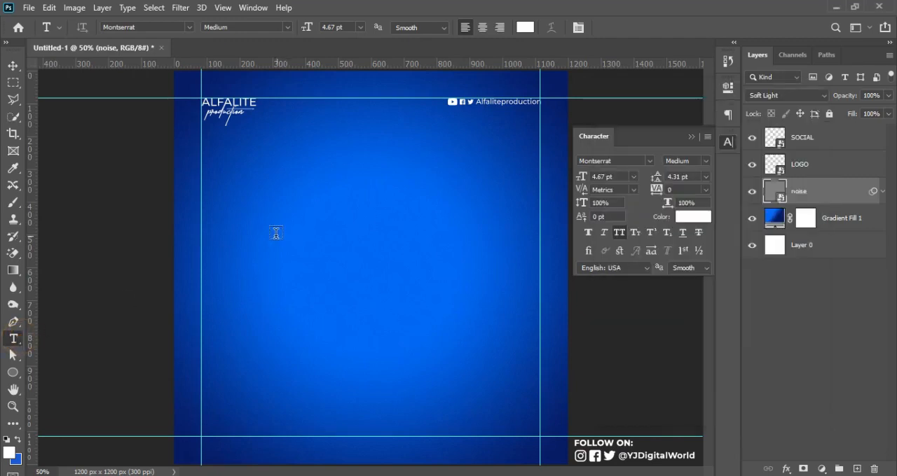
left_click(243, 197)
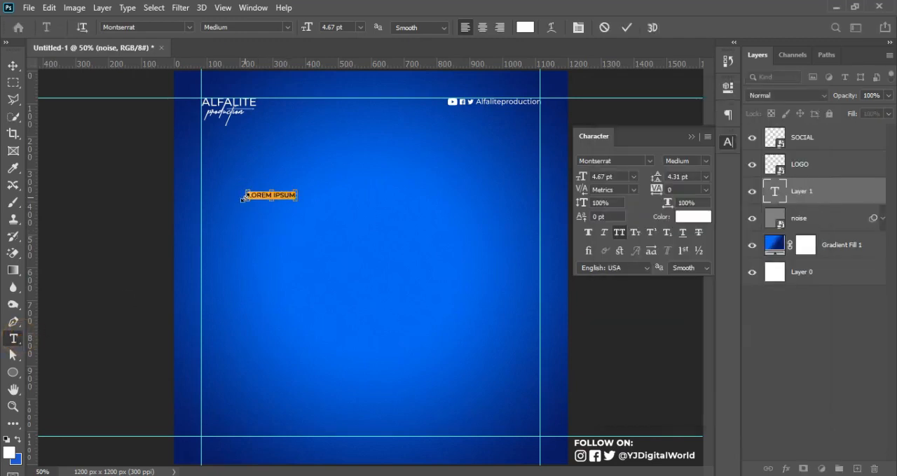
key("ctrl+v")
left_click(626, 27)
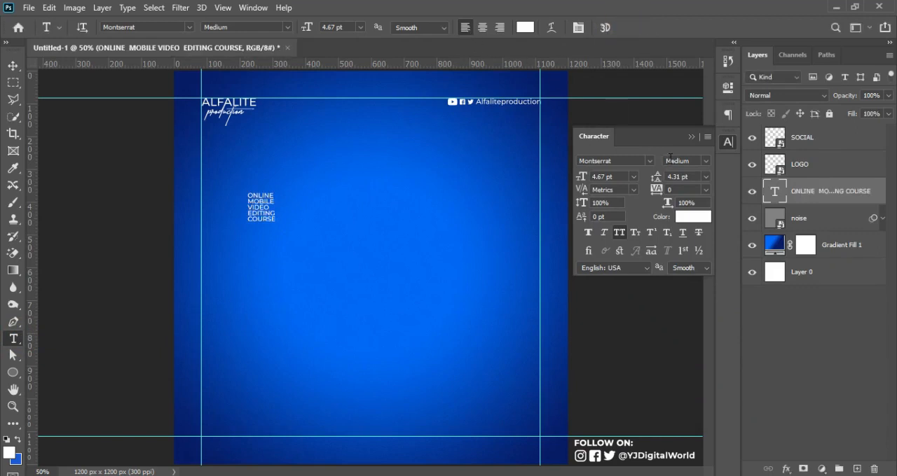
Step: Change the course title's font to The Bold Font Bold and collapse the character settings
left_click(632, 161)
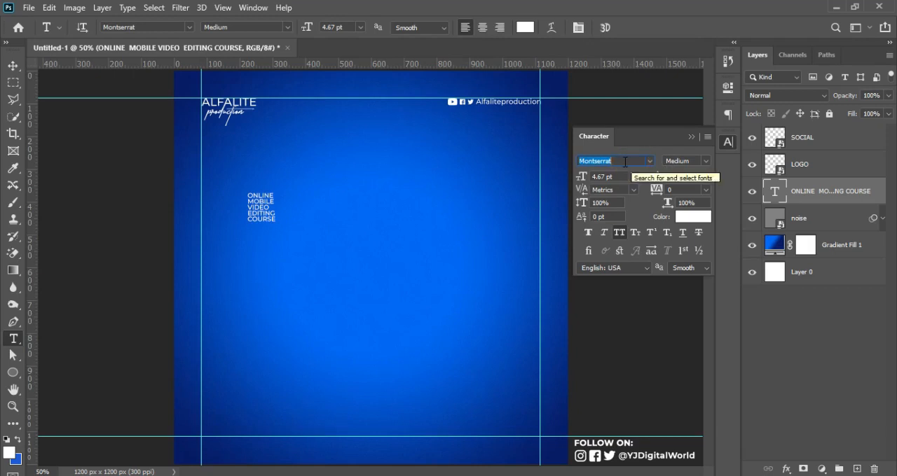
type("THE")
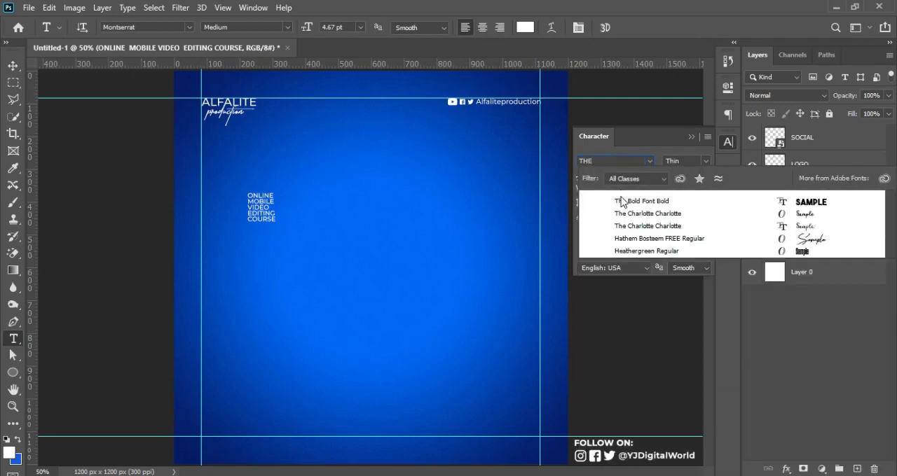
left_click(620, 201)
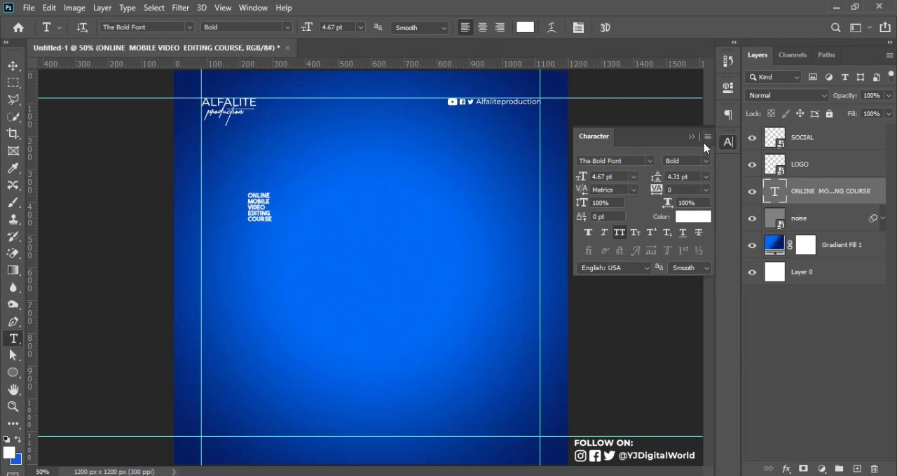
left_click(251, 8)
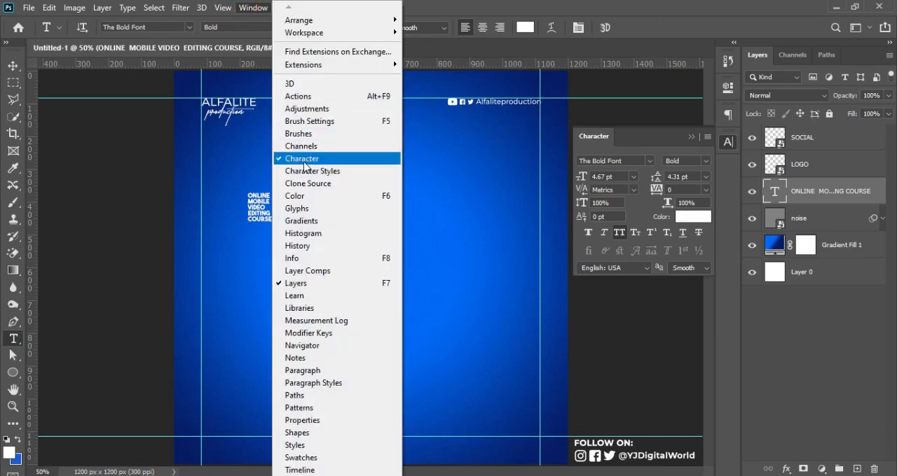
left_click(692, 138)
left_click(692, 138)
Step: Scale the course title to about 577%, place it against the left guide below the logo, and nudge it up slightly
key("ctrl+t")
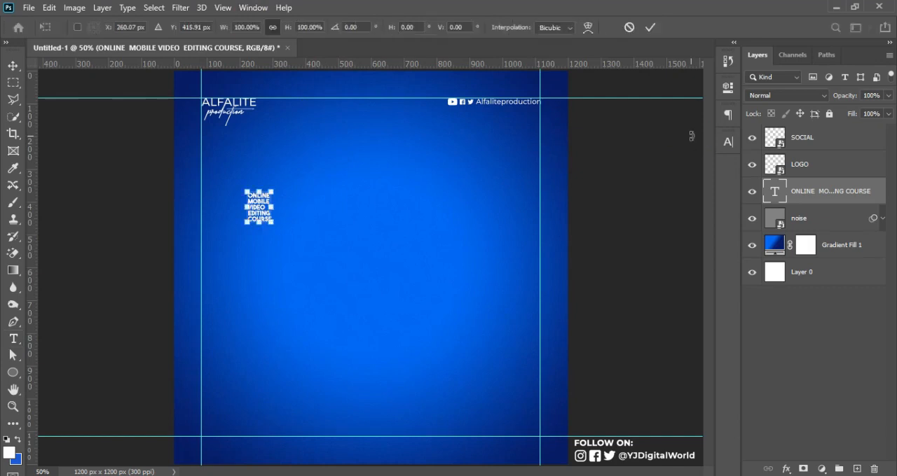
left_click_drag(272, 222, 363, 296)
left_click_drag(317, 251, 258, 210)
left_click_drag(297, 270, 360, 315)
key("Return")
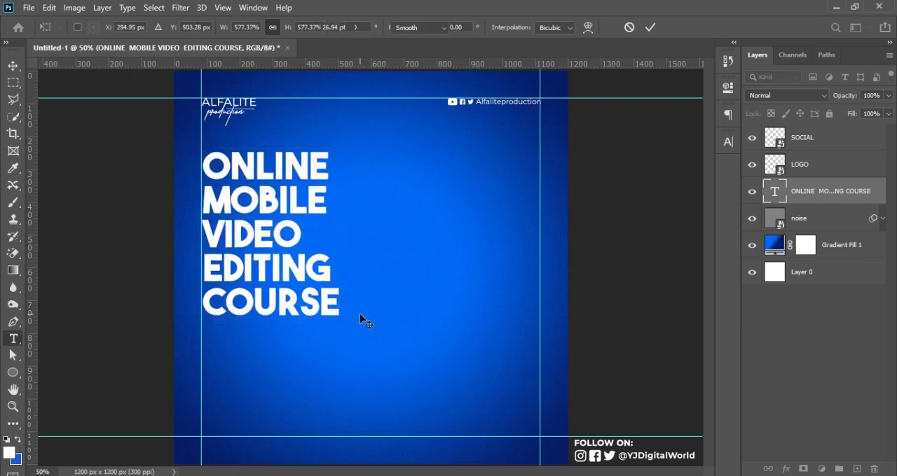
key("v")
key("Up")
key("Up")
key("Up")
key("Up")
key("Up")
key("Up")
key("Up")
key("Up")
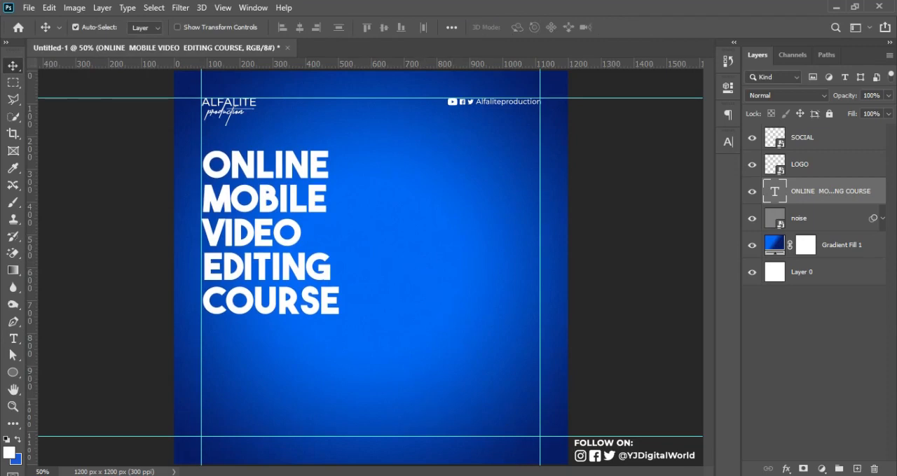
Step: Copy "STARTING:" from the Notepad file and add it as a separate text layer below the course title
key("alt+Tab")
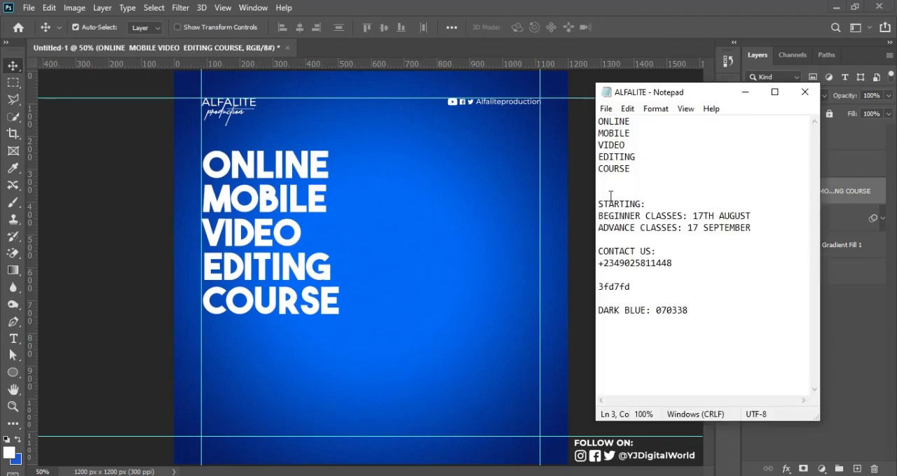
left_click_drag(600, 205, 652, 203)
key("ctrl+c")
key("alt+Tab")
left_click(14, 339)
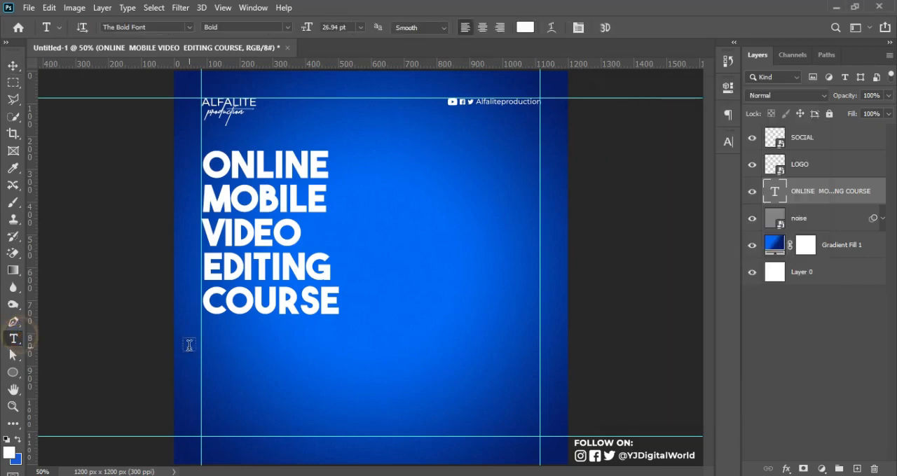
left_click(238, 354)
key("ctrl+v")
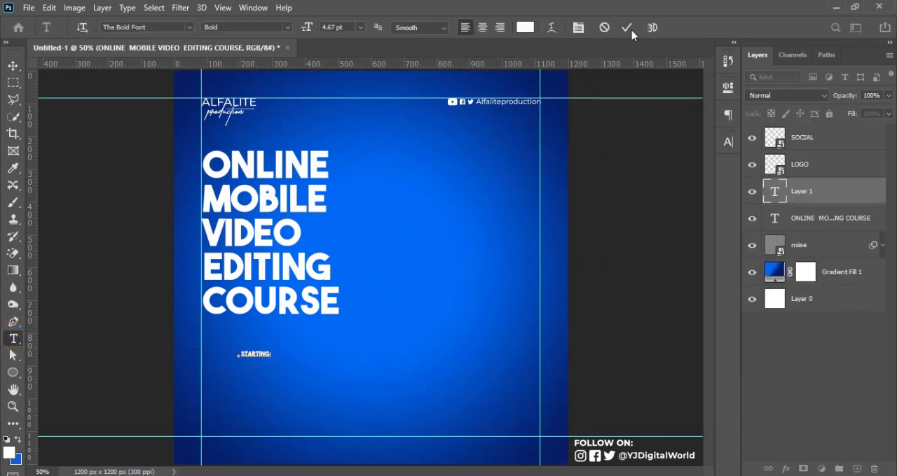
left_click(627, 27)
Step: Set the "STARTING:" text to Montserrat Medium
left_click(727, 142)
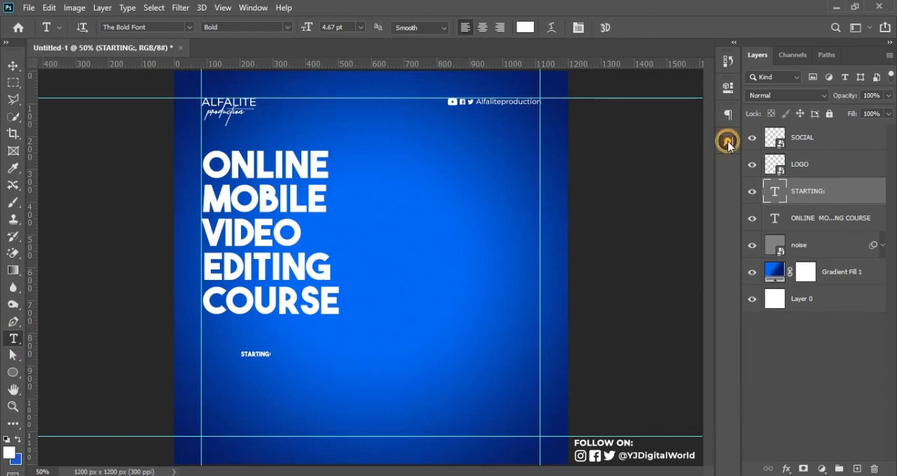
type("MONT")
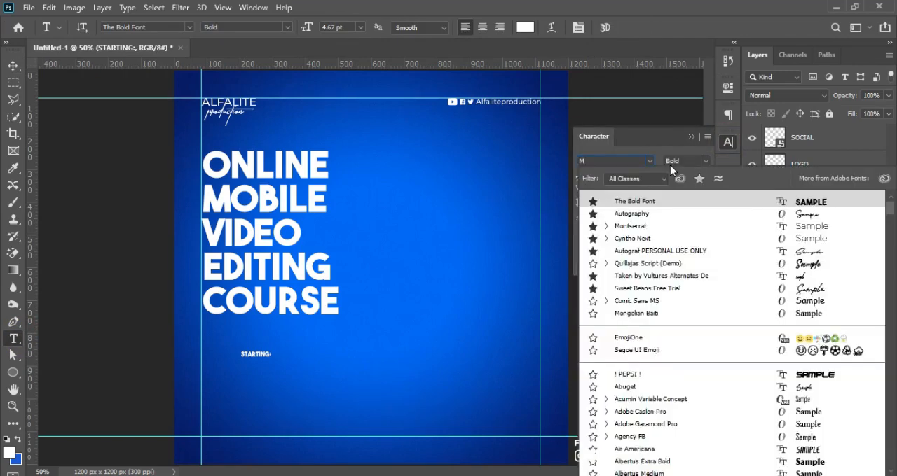
key("Return")
left_click(704, 161)
left_click(690, 257)
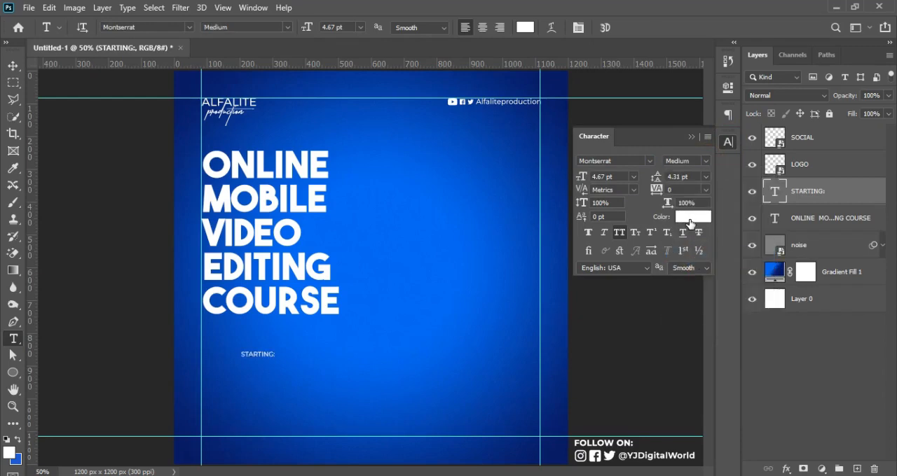
Step: Copy the beginner and advance class date lines from the Notepad file and paste them as new text below "STARTING:"
left_click(606, 475)
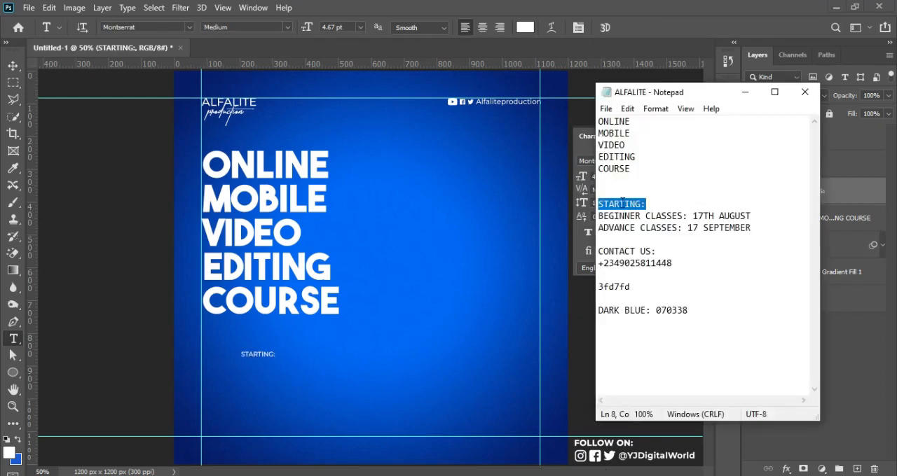
left_click_drag(598, 216, 759, 228)
key("ctrl+c")
left_click(593, 6)
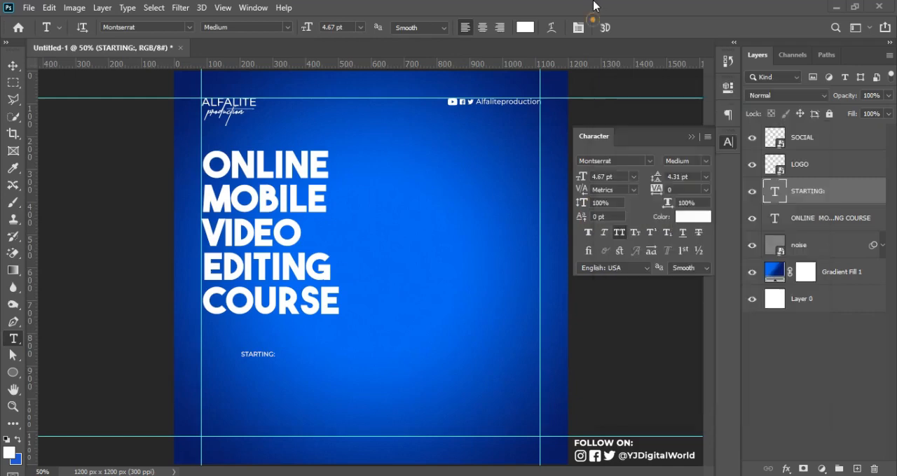
left_click(269, 381)
key("ctrl+v")
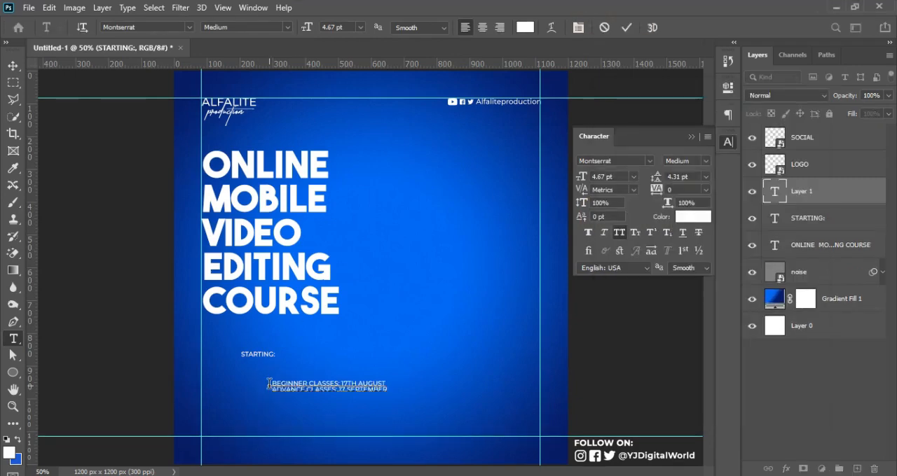
key("ctrl+Return")
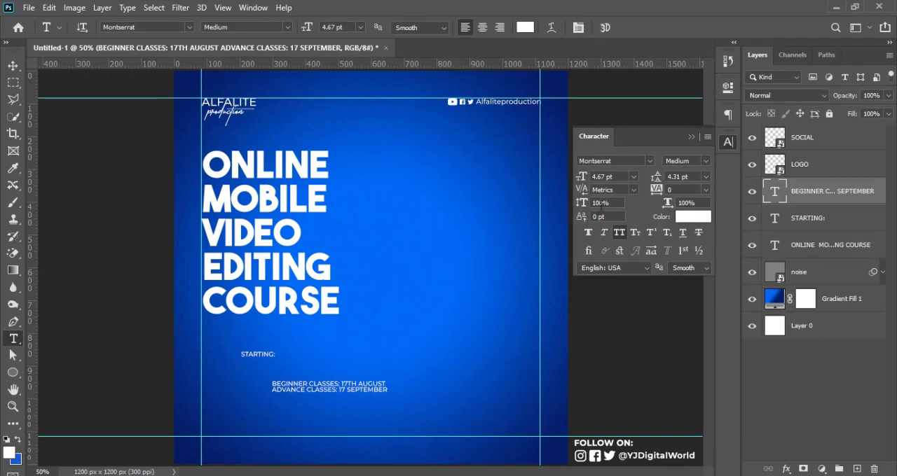
Step: Move the class dates text against the left guide under the title and enlarge it to about 5.32 pt
left_click_drag(345, 397, 332, 375)
key("ctrl+t")
key("Return")
key("t")
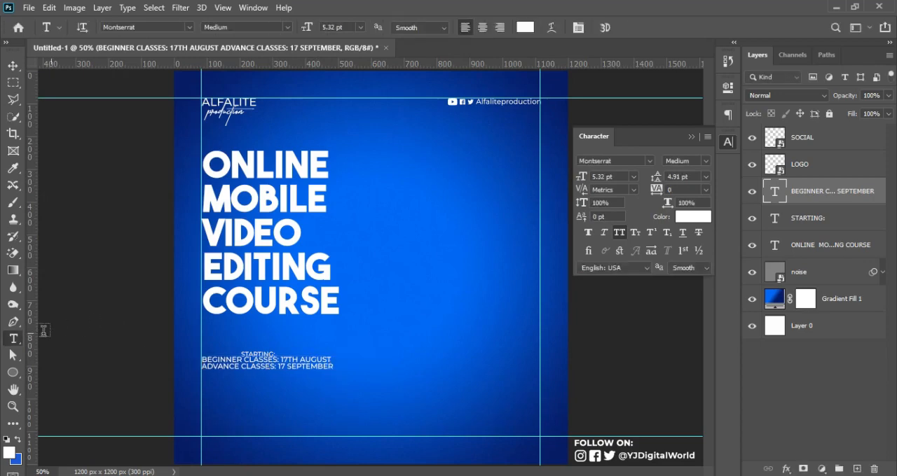
Step: Add a vertical guide at the right edge of COURSE and enlarge the class dates text to about 5.52 pt to reach it
left_click_drag(35, 338, 340, 372)
key("ctrl+t")
key("Return")
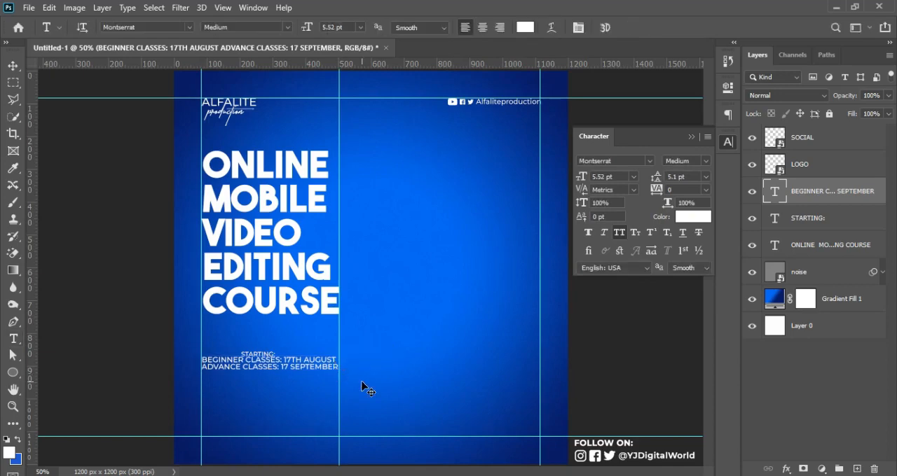
Step: Fine-tune the class dates text to 5.55 pt to fit between the guides and set its leading to 6.13 pt
key("ctrl+t")
left_click_drag(339, 374, 339, 375)
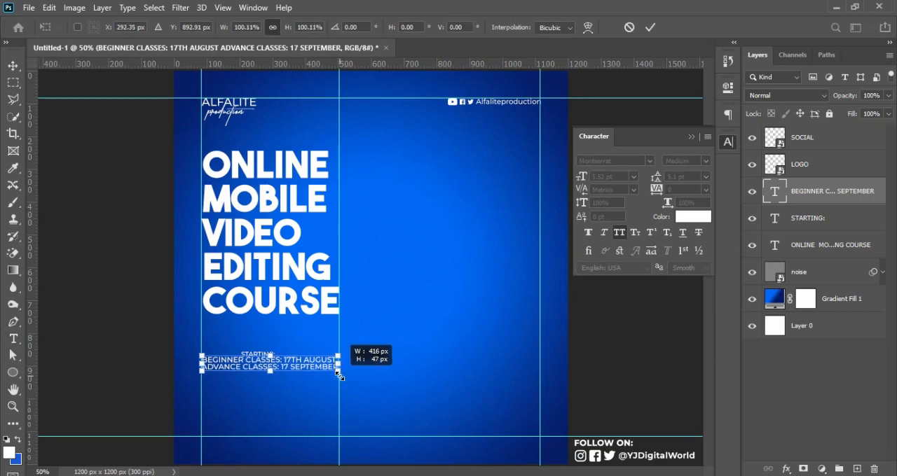
key("Return")
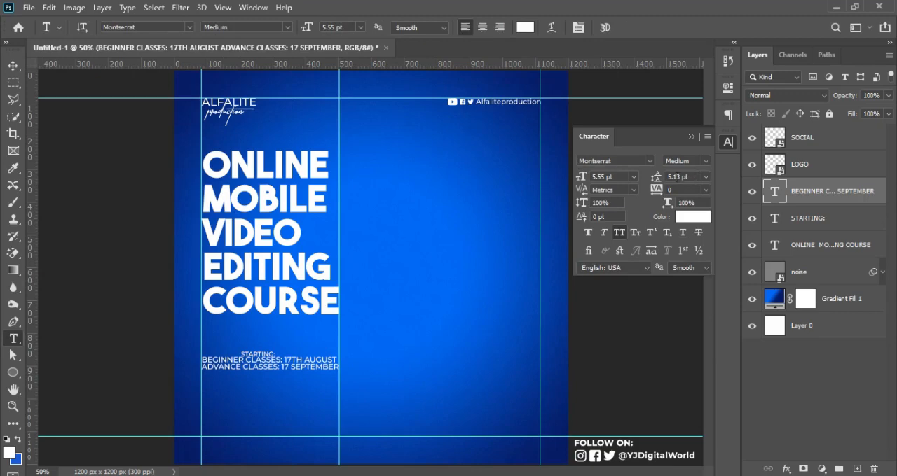
left_click_drag(655, 182, 656, 183)
left_click(657, 183)
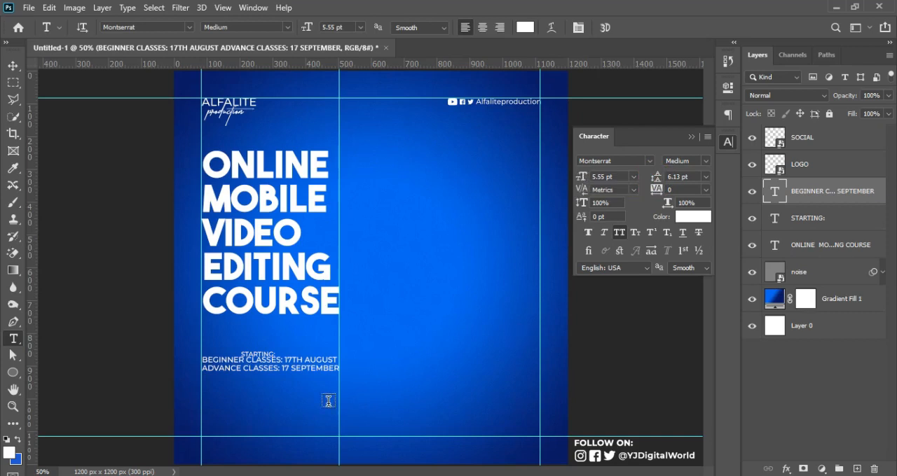
Step: Set the dates "17TH AUGUST" and "17 SEPTEMBER" to the Regular weight
left_click_drag(282, 359, 335, 358)
left_click(706, 161)
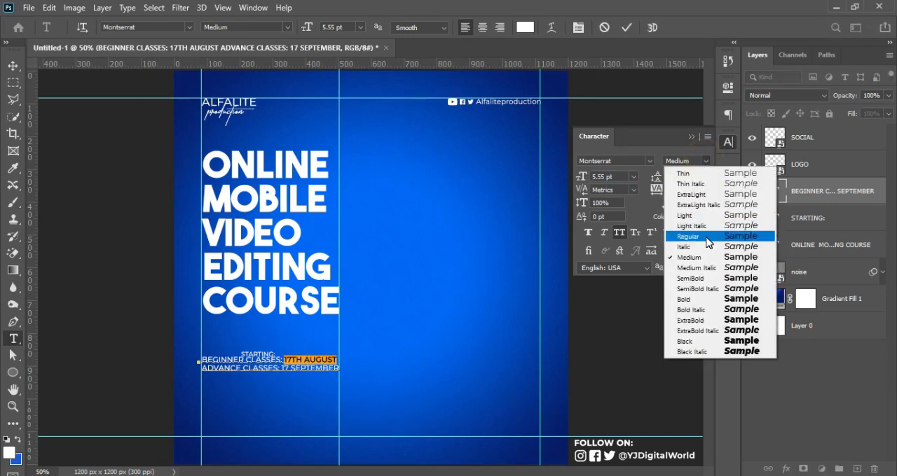
left_click(707, 238)
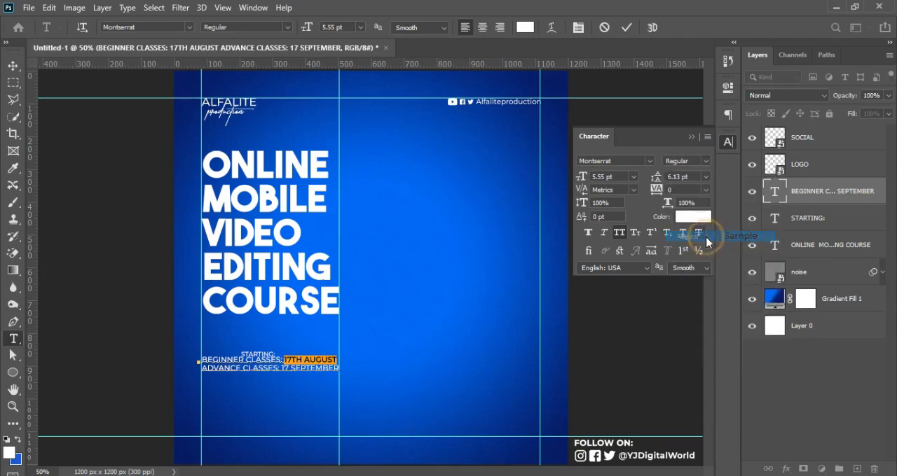
left_click_drag(283, 369, 344, 369)
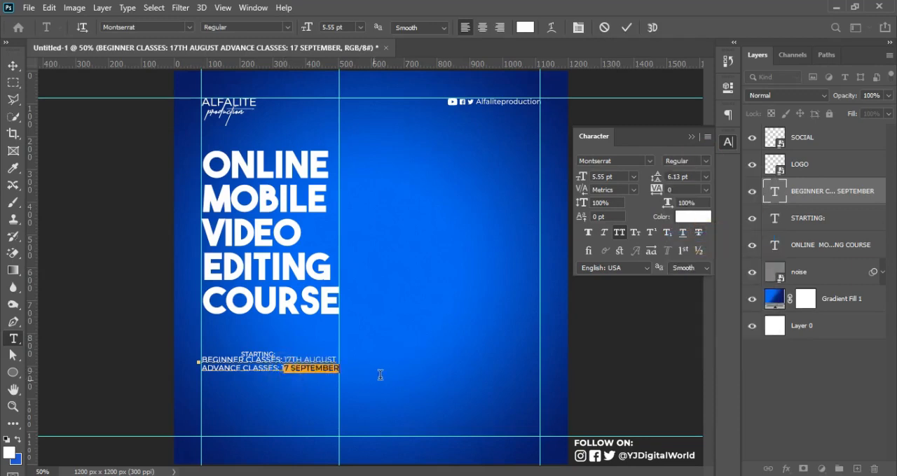
left_click_drag(280, 368, 385, 363)
left_click(700, 161)
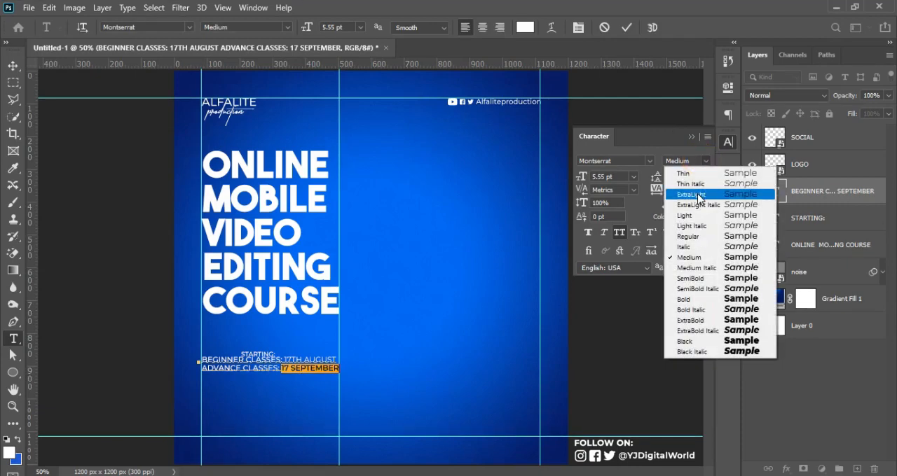
left_click(690, 237)
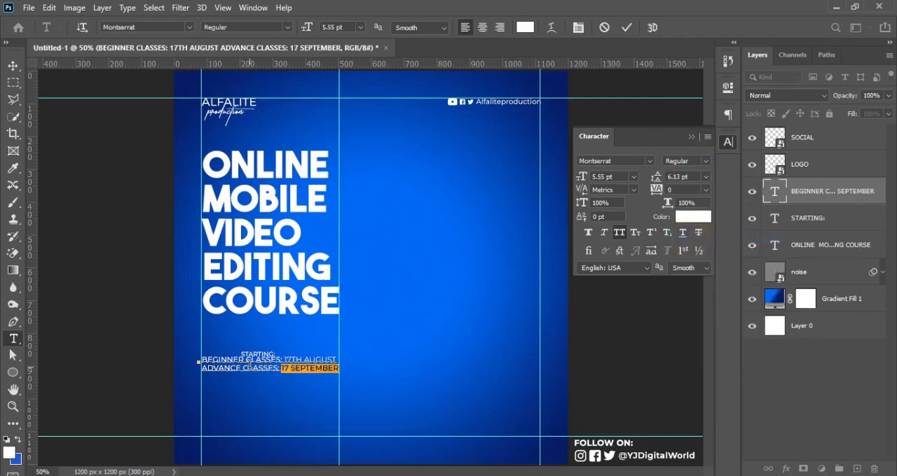
Step: Set the labels "BEGINNER CLASSES:" and "ADVANCE CLASSES:" to the SemiBold weight
left_click_drag(199, 362, 290, 360)
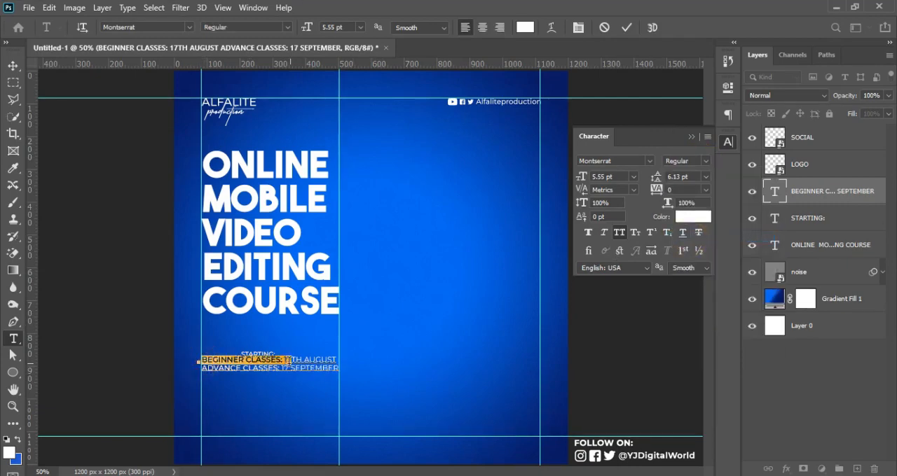
left_click(706, 160)
left_click(687, 279)
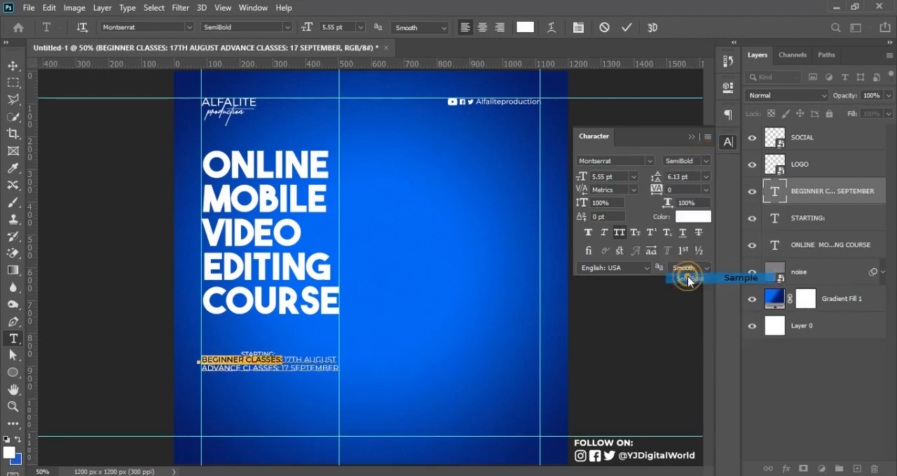
left_click(202, 370)
left_click_drag(202, 370, 280, 369)
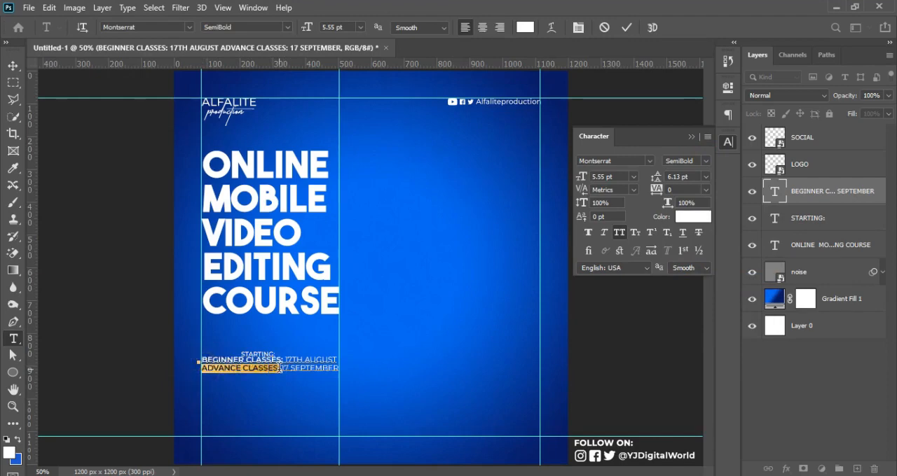
left_click(705, 161)
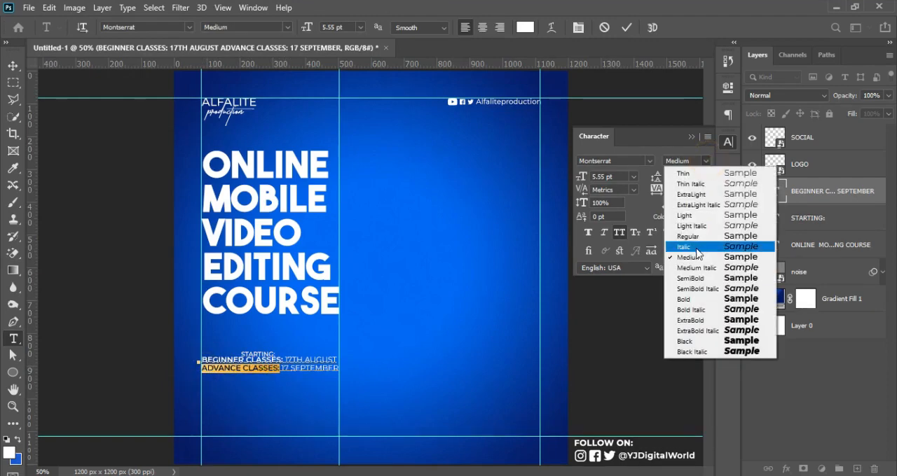
left_click(691, 278)
left_click(626, 27)
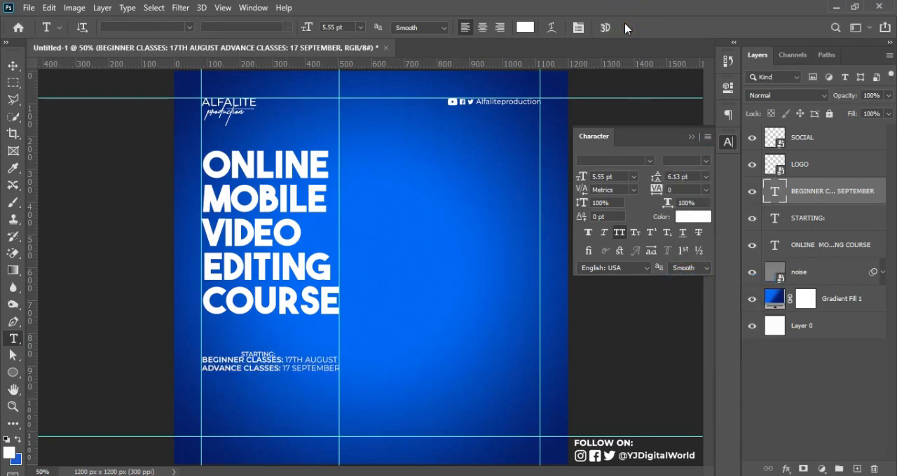
Step: Move the "STARTING:" text to the left guide just above the class dates and enlarge it to about 6.07 pt
left_click(13, 65)
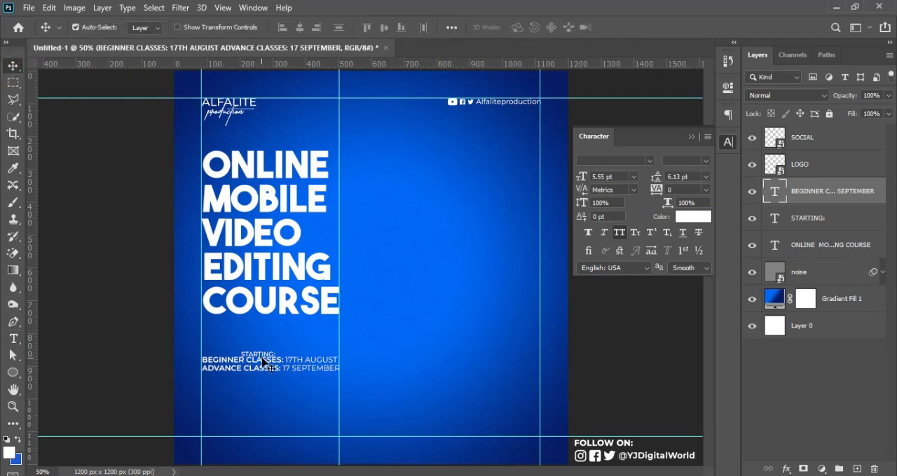
left_click_drag(266, 359, 241, 344)
key("ctrl+t")
key("Return")
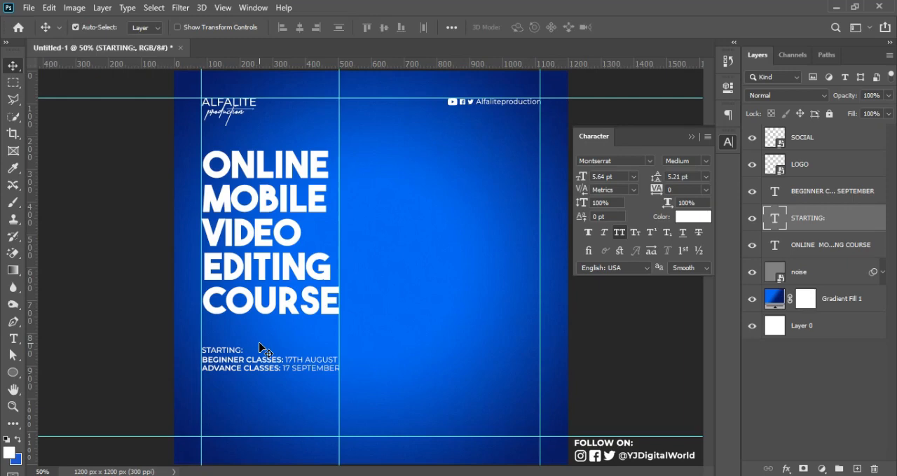
key("ctrl+t")
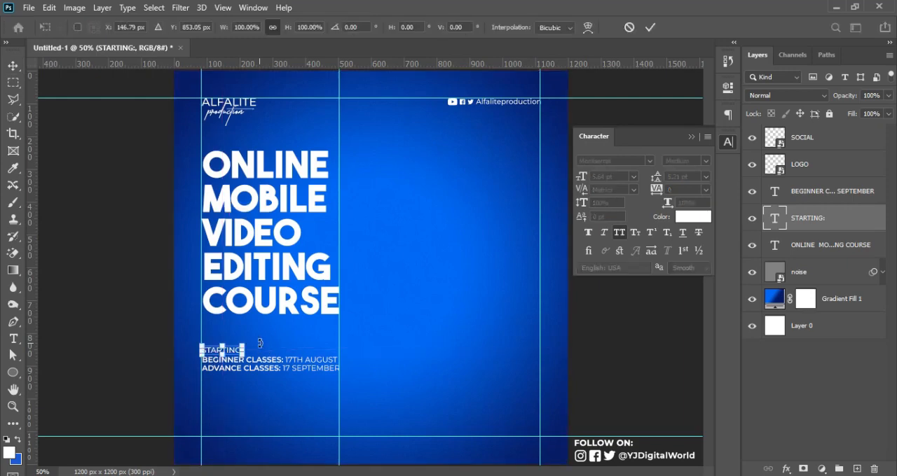
left_click(243, 344)
left_click_drag(243, 345, 249, 349)
key("Return")
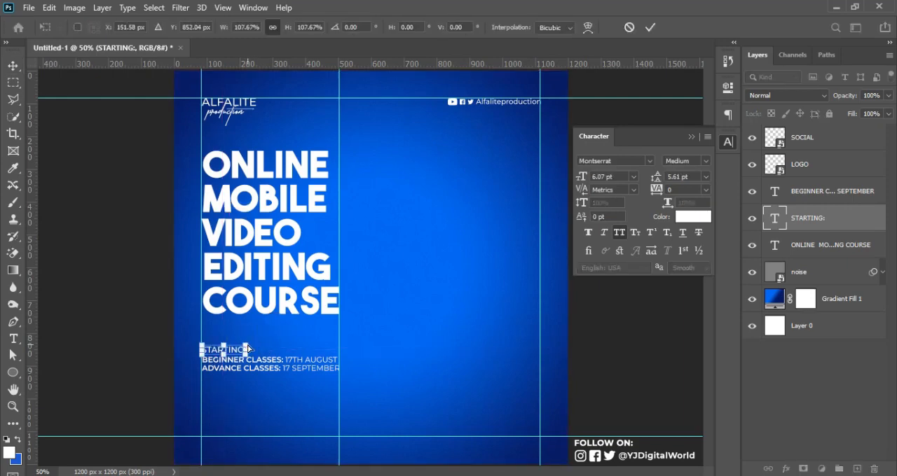
key("ctrl+h")
key("ctrl+h")
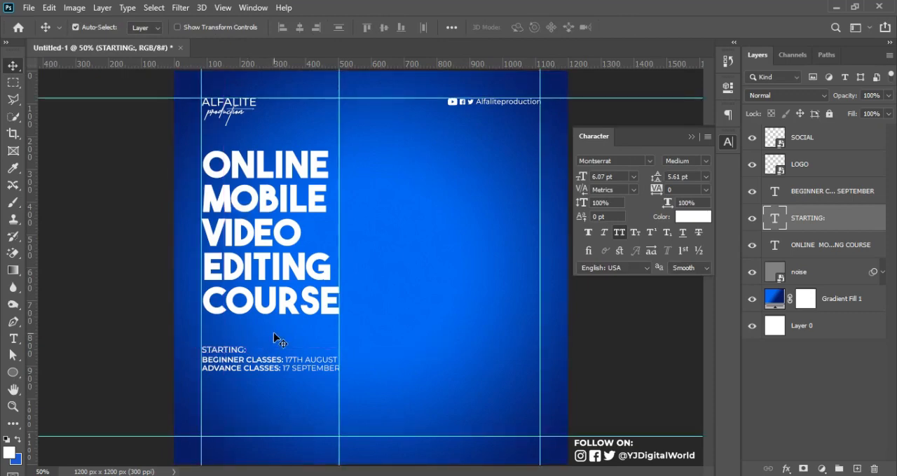
Step: Change the "STARTING:" text colour to the light cyan blue 14cef0
left_click(704, 219)
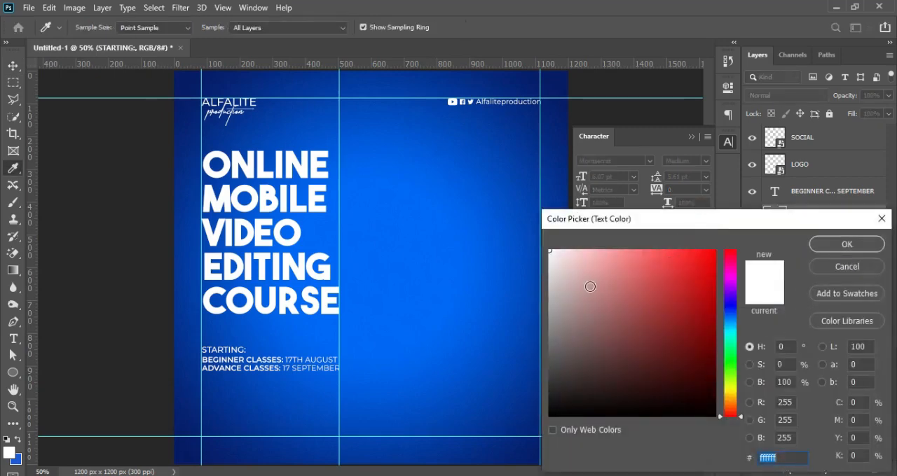
left_click(726, 302)
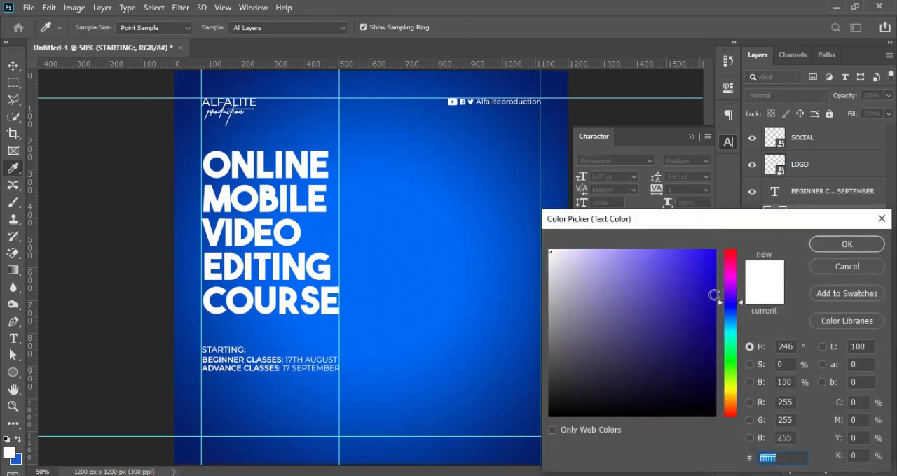
left_click(712, 290)
left_click(695, 276)
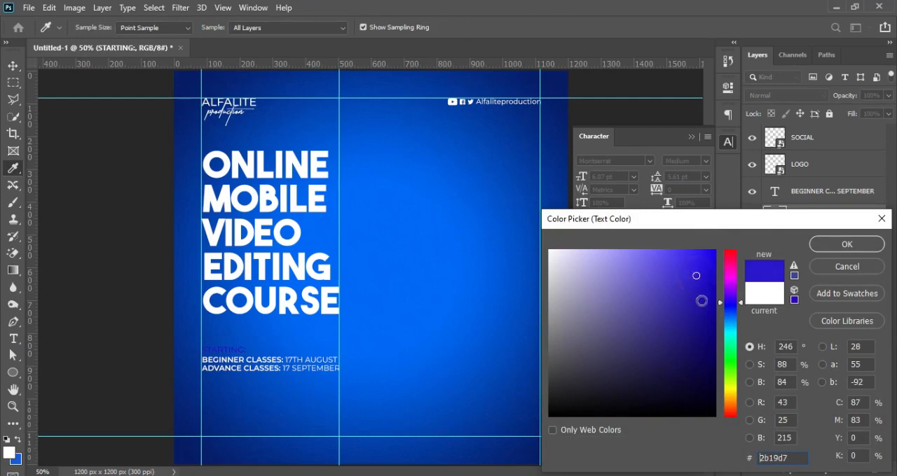
left_click(730, 327)
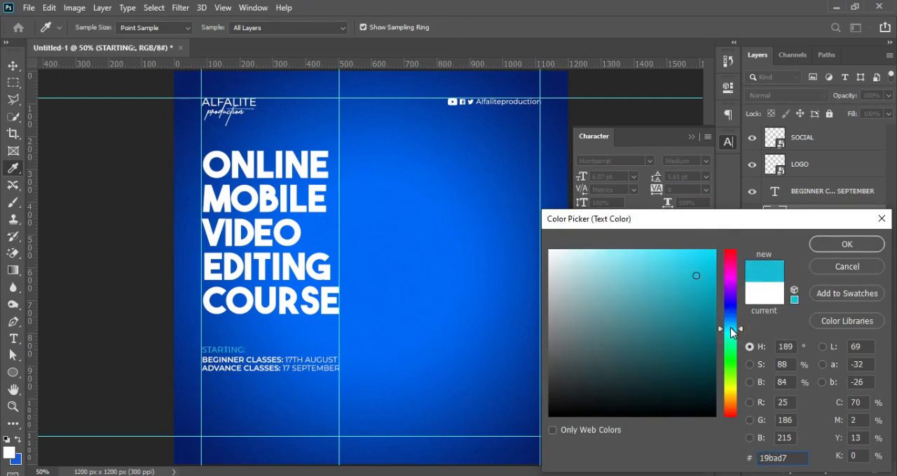
left_click(731, 326)
mouse_move(699, 288)
left_mouse_down()
mouse_move(702, 314)
mouse_move(701, 259)
left_mouse_up()
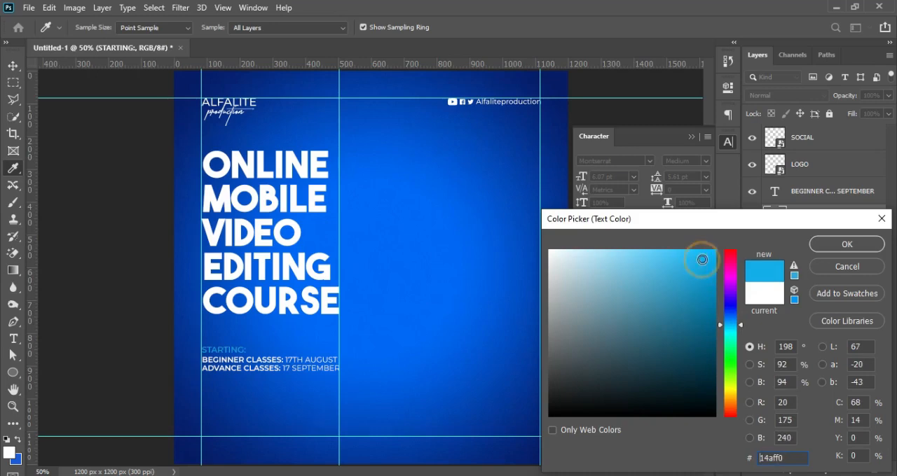
left_click_drag(732, 325, 732, 331)
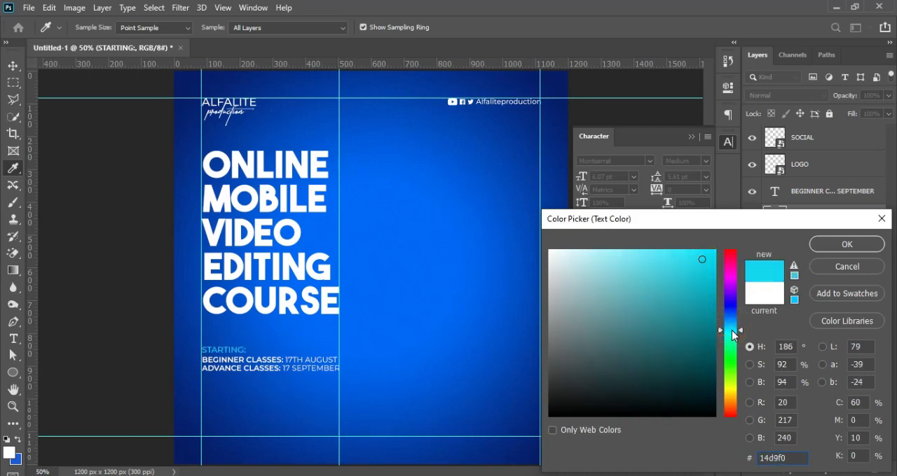
left_click(733, 329)
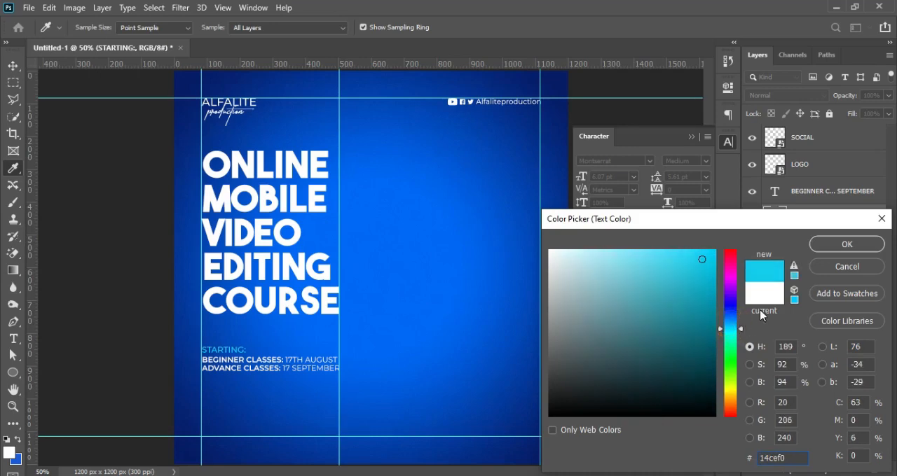
left_click(852, 244)
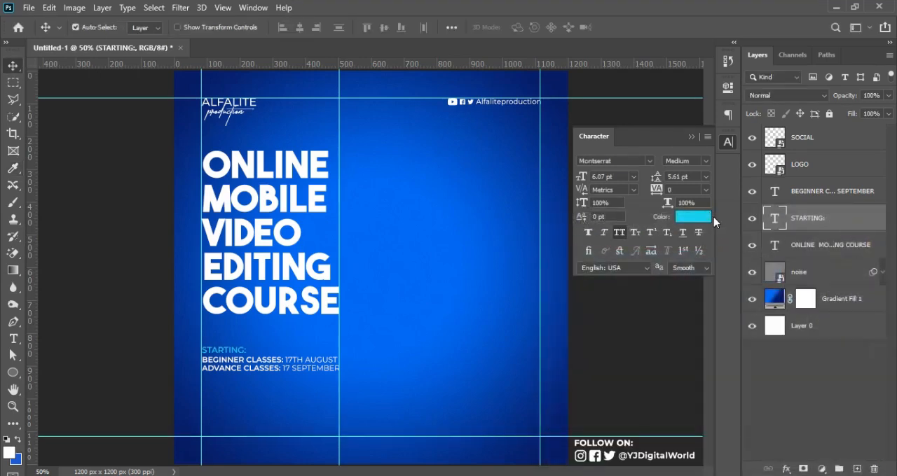
Step: Set the "STARTING:" text to the SemiBold weight and collapse the character settings
left_click(704, 162)
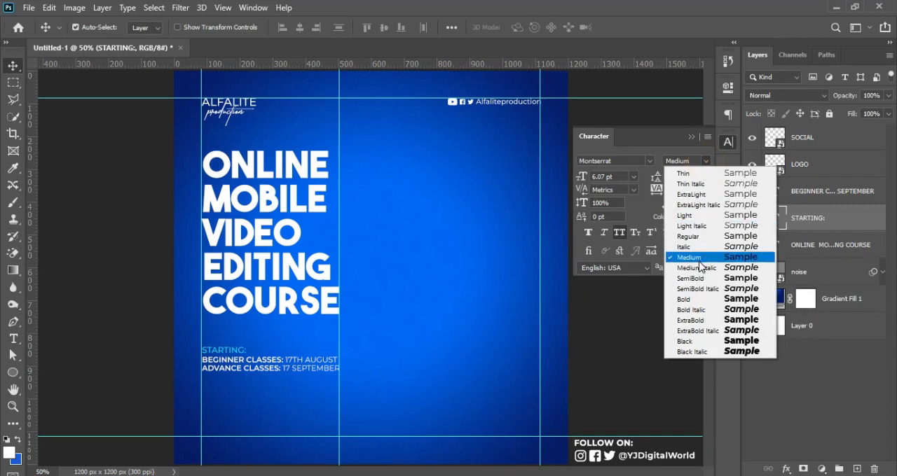
left_click(698, 280)
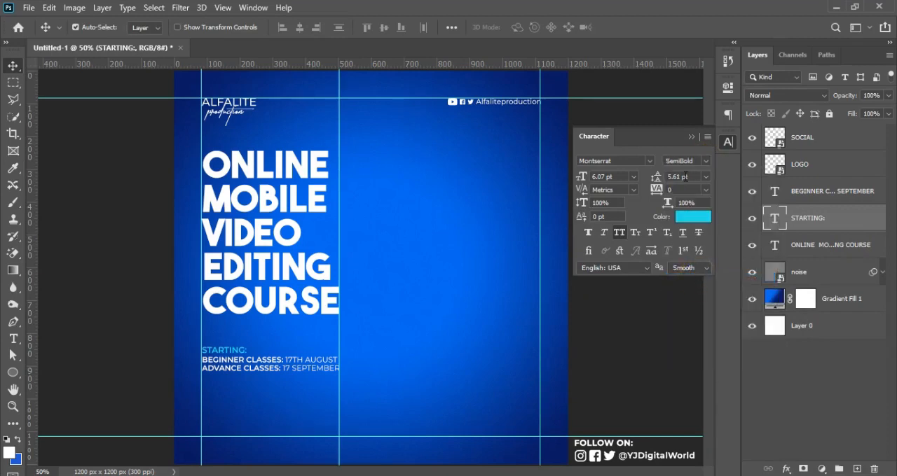
left_click(691, 137)
Step: With the guides hidden, nudge "STARTING:" and the class dates up together to sit close beneath COURSE, and show the guides again
key("ctrl+semicolon")
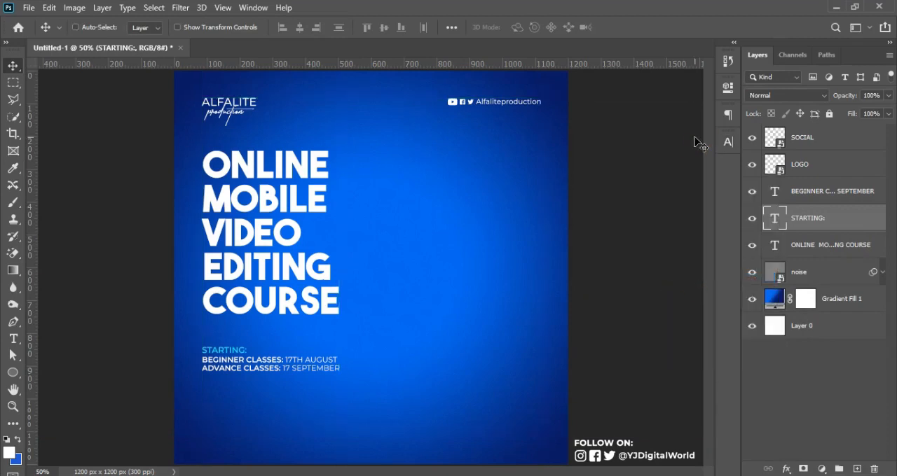
left_click(838, 189, "ctrl")
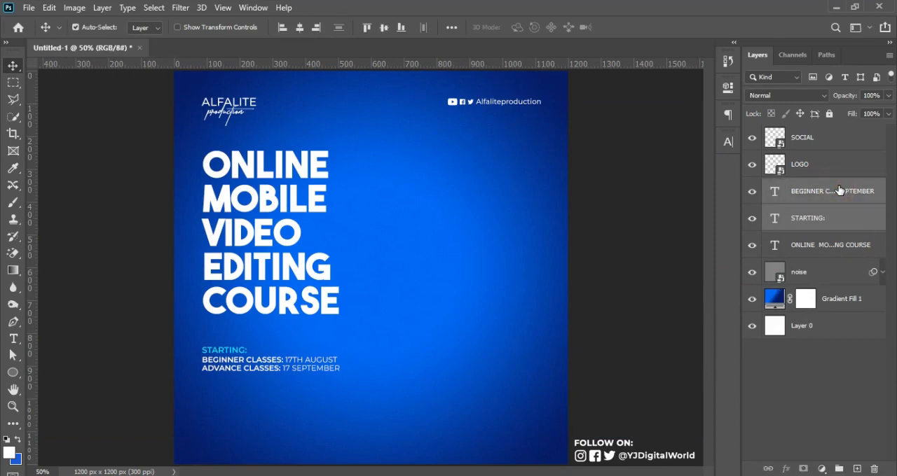
key("shift+Up")
key("shift+Up")
key("shift+Up")
key("shift+Up")
key("shift+Up")
key("shift+Up")
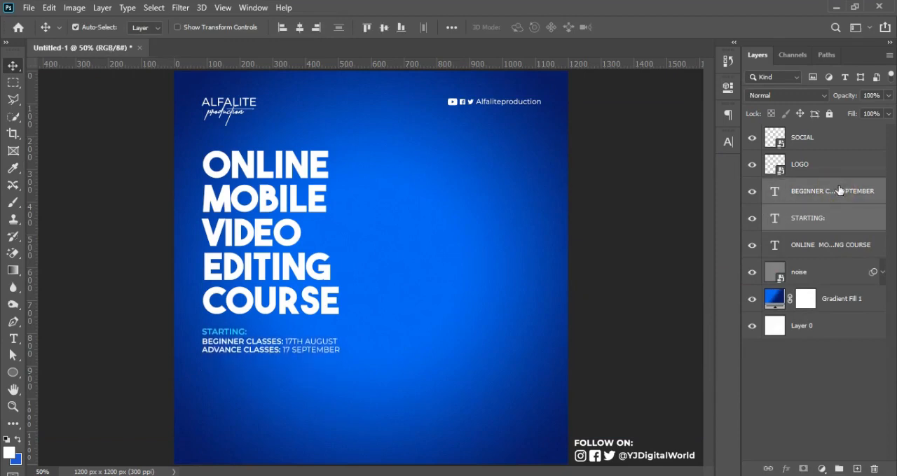
key("Up")
key("Up")
key("Up")
key("Up")
key("Up")
key("Up")
key("Up")
key("Up")
key("ctrl+semicolon")
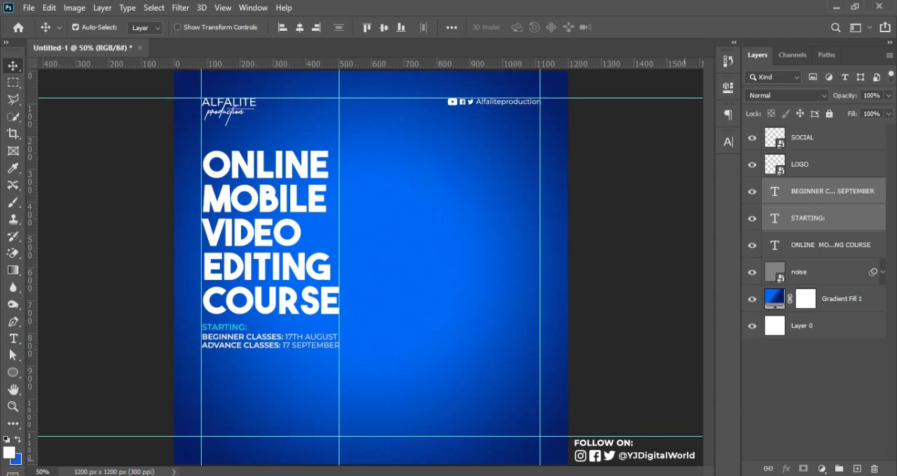
Step: Switch to the ALFALITE notes in Notepad, copy the "CONTACT US:" line, and return to Photoshop
key("alt+Tab")
left_click_drag(600, 251, 653, 253)
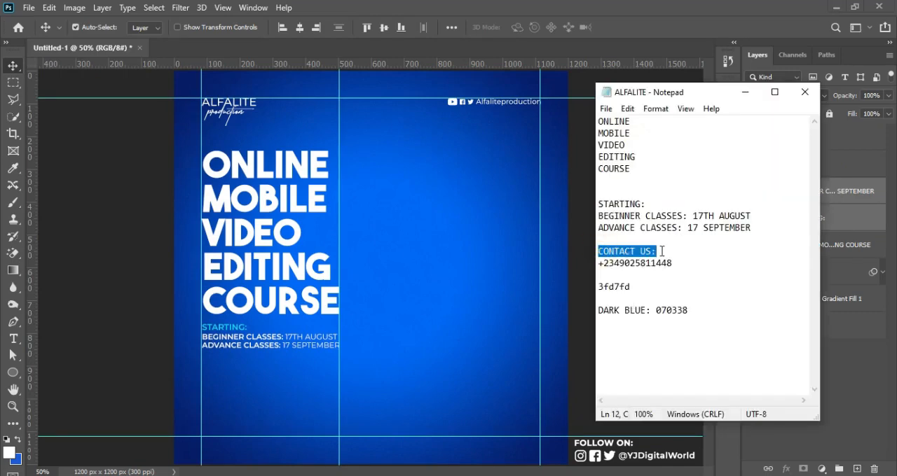
left_click(586, 21)
Step: Duplicate "STARTING:" and the class dates straight down and nudge the copies to rest on the bottom margin guide
left_click_drag(236, 331, 234, 419)
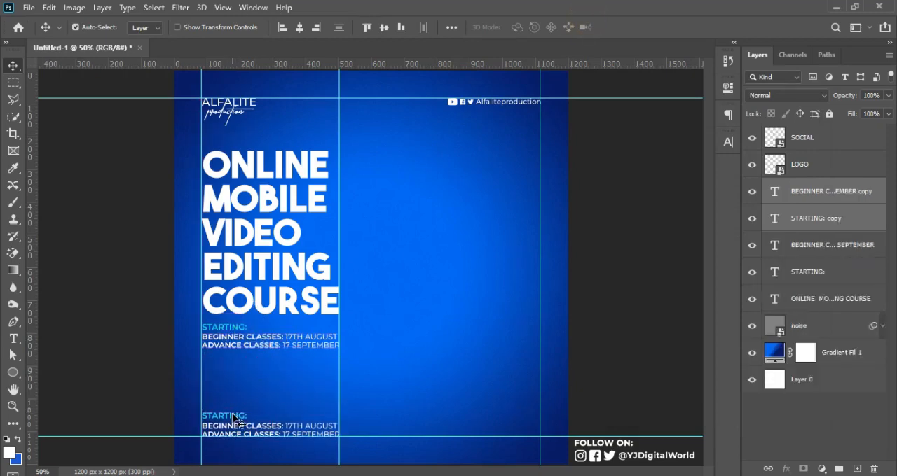
key("Up")
key("Up")
key("Up")
key("Up")
key("Down")
key("Down")
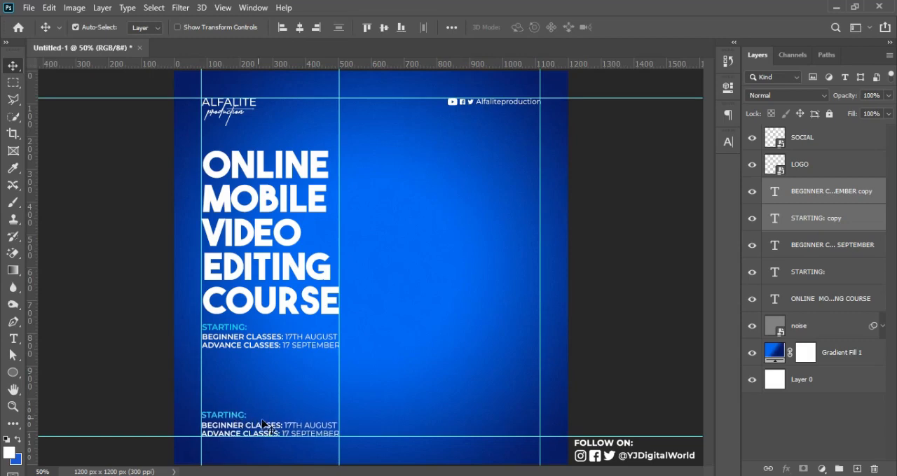
key("Up")
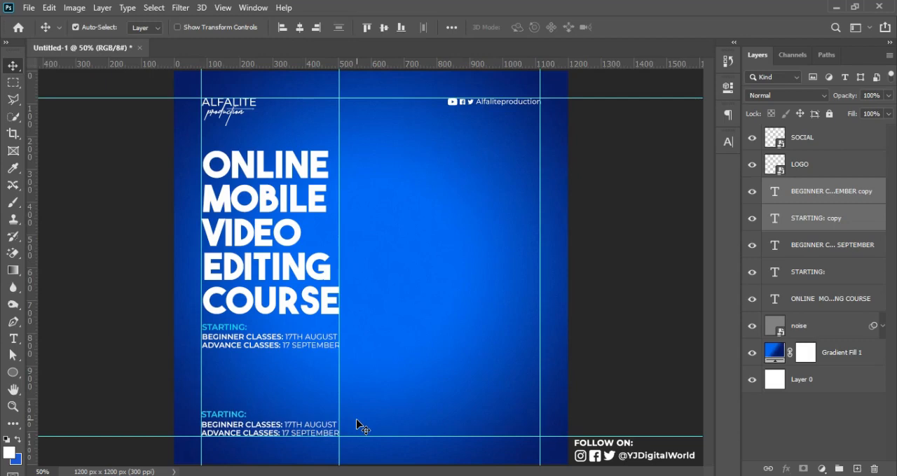
Step: Replace the duplicated "STARTING:" text with "CONTACT US:"
key("t")
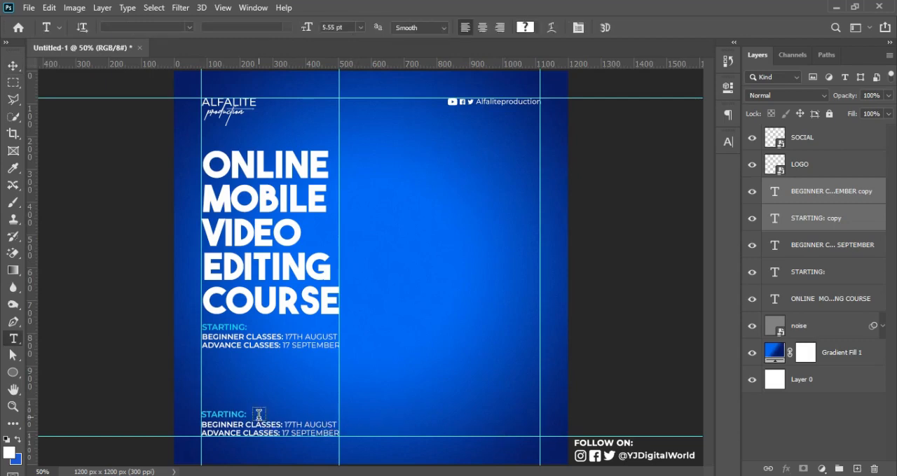
left_click(231, 418)
double_click(231, 417)
type("CONTACT US:")
key("ctrl+Return")
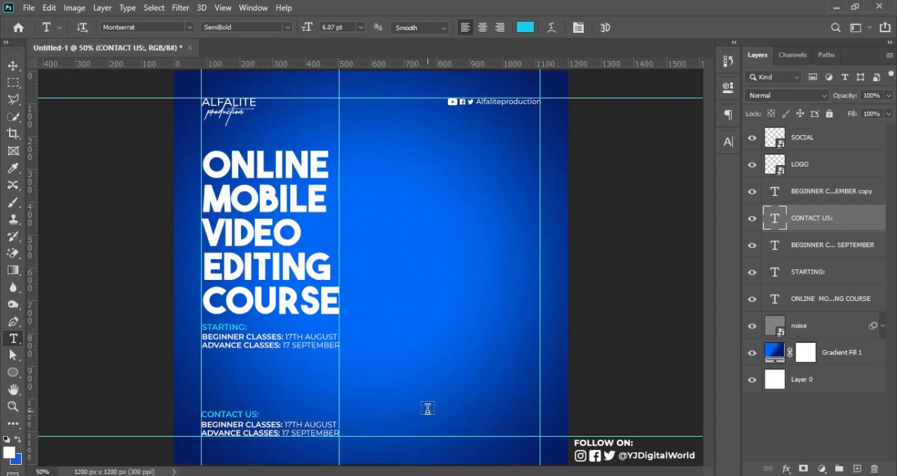
Step: Copy the contact phone number from the Notepad notes and replace the duplicated class dates in Photoshop with it
left_click(602, 475)
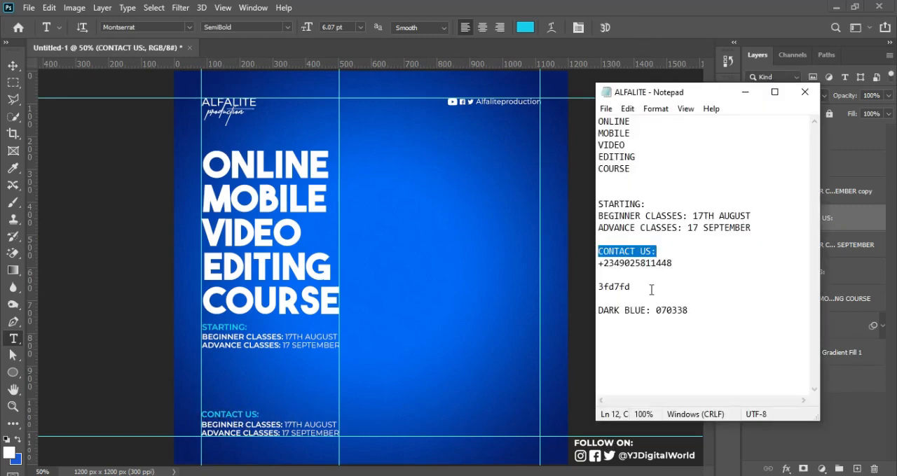
left_click_drag(598, 263, 678, 267)
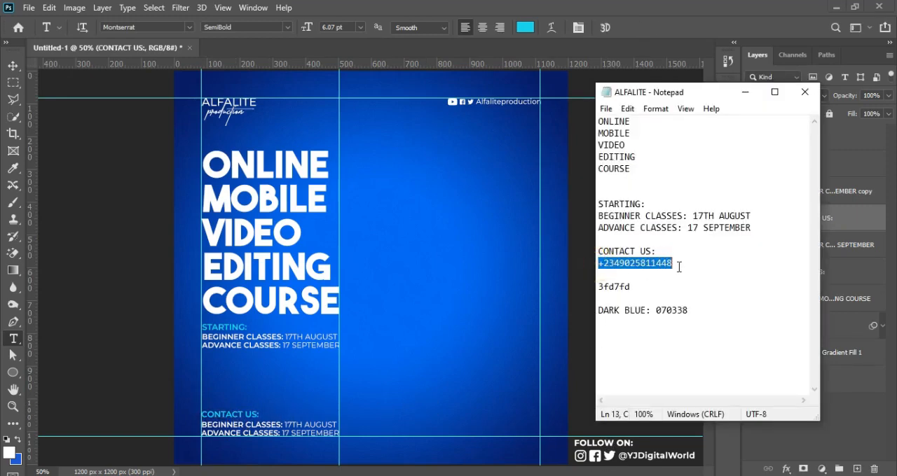
left_click(698, 5)
left_click(237, 426)
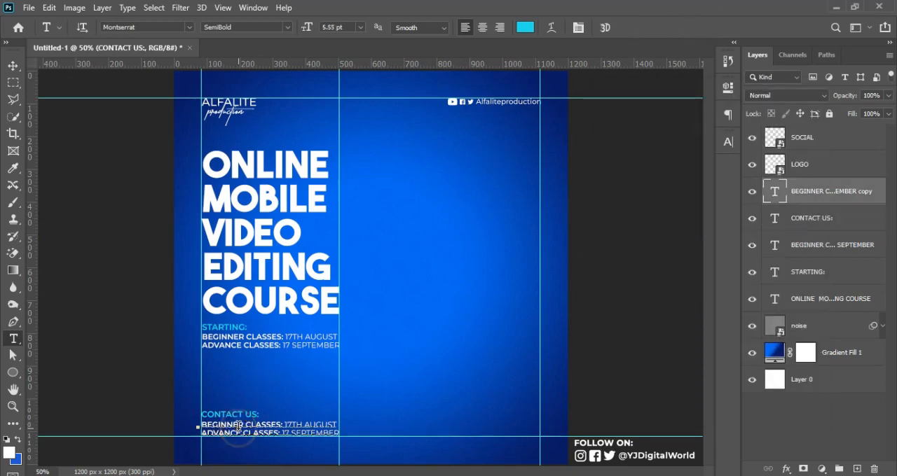
key("ctrl+a")
key("ctrl+v")
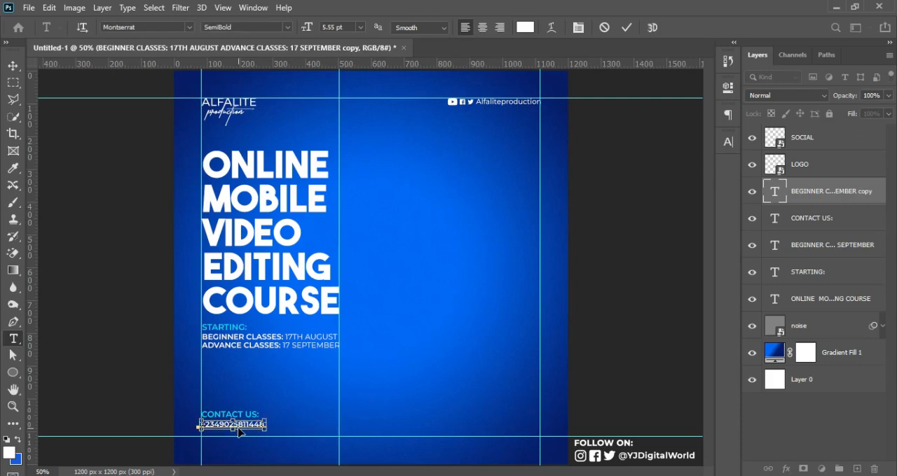
key("ctrl+Return")
Step: Enlarge the contact phone number to about 10.14 pt and nudge it down to rest on the bottom margin guide
key("ctrl+t")
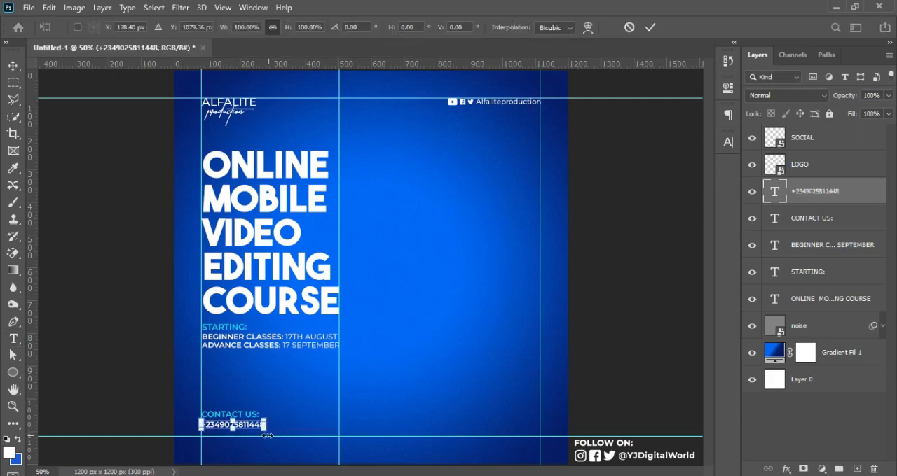
left_click_drag(274, 432, 315, 438)
key("Return")
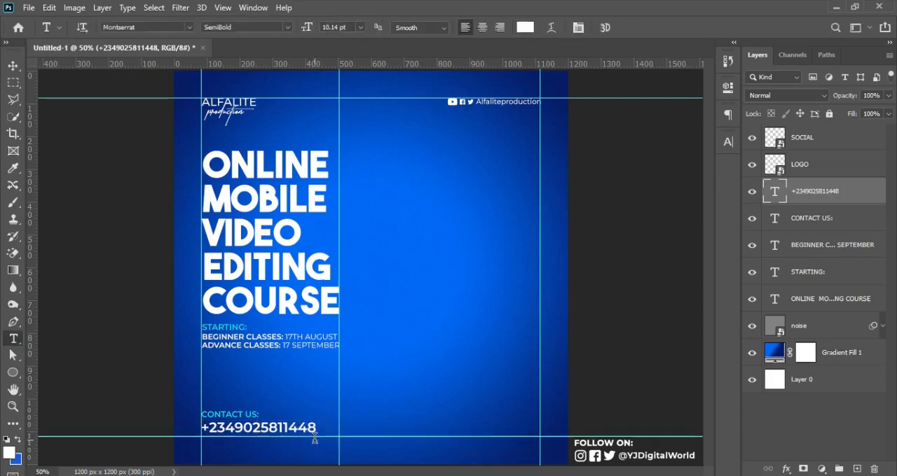
key("v")
key("Down")
key("Down")
key("Down")
key("Down")
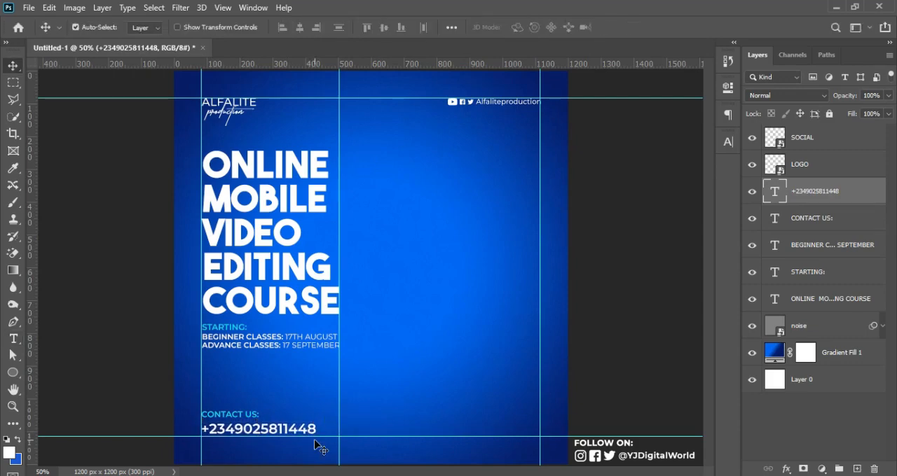
key("Down")
key("Left")
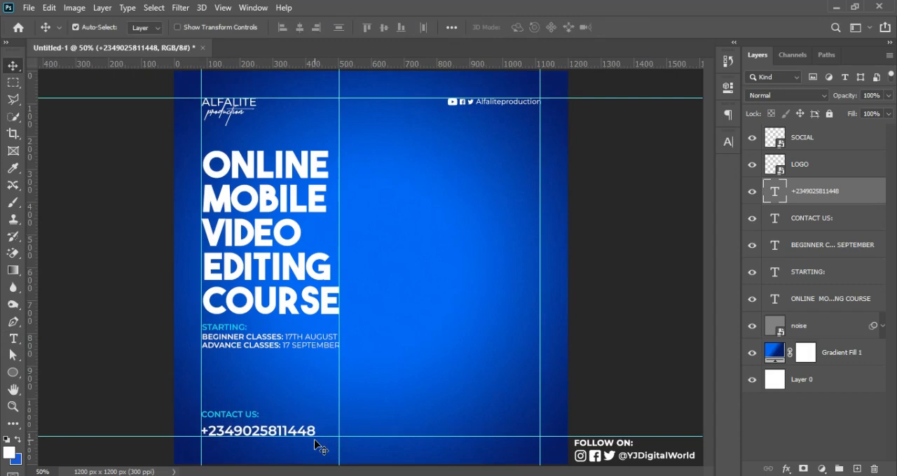
Step: Nudge "CONTACT US:" down closer to the phone number and check the layout without guides
left_click(803, 219)
key("Down")
key("Down")
key("Down")
key("Down")
key("Down")
key("Down")
key("Down")
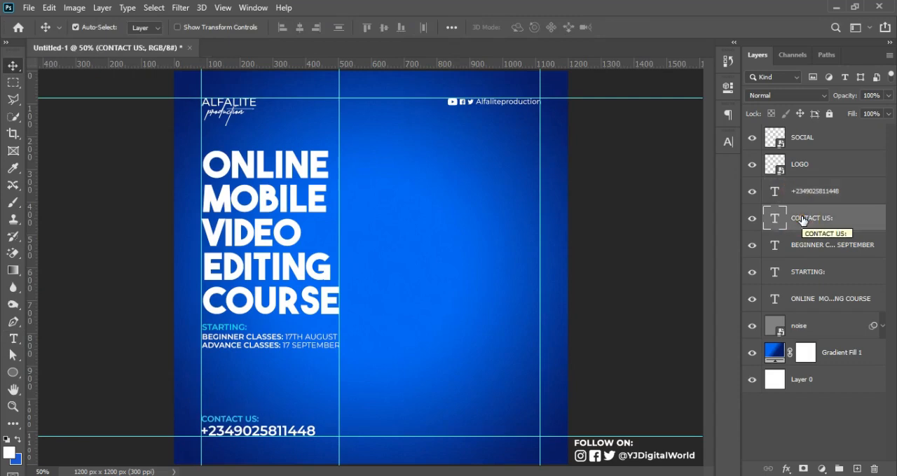
key("ctrl+semicolon")
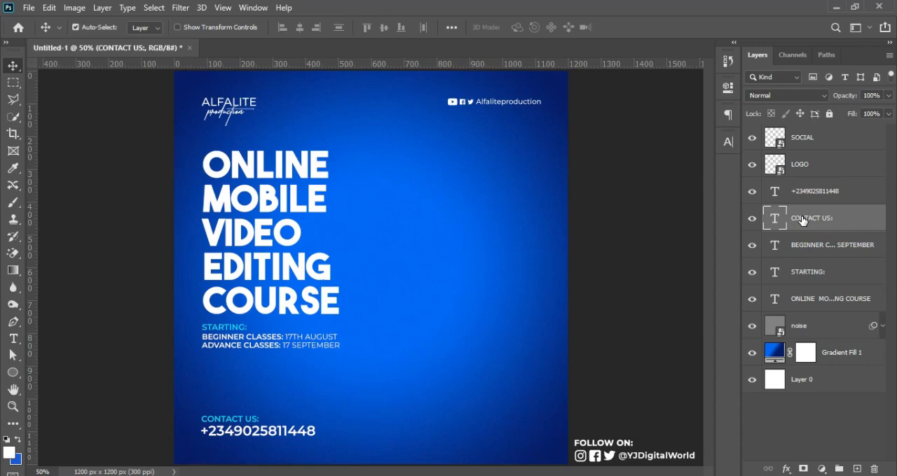
key("ctrl+semicolon")
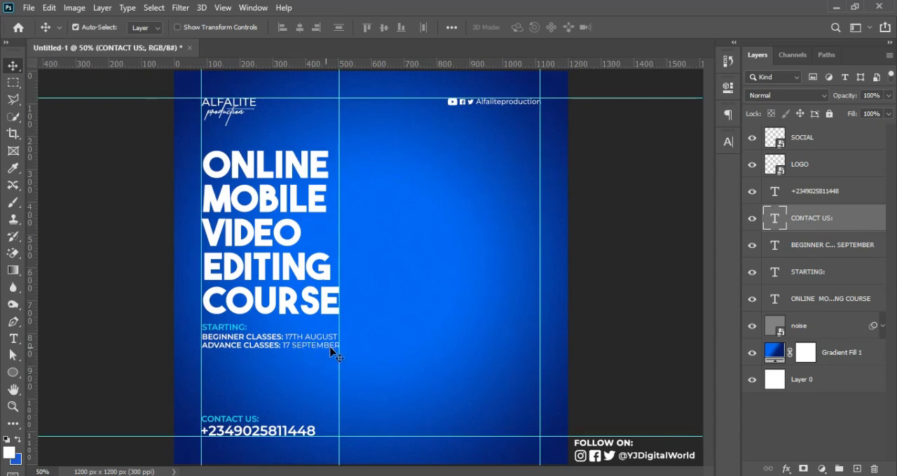
Step: Duplicate "CONTACT US:" straight up into the gap below the class dates and replace the copy's text with "APPLY NOW"
left_click(598, 475)
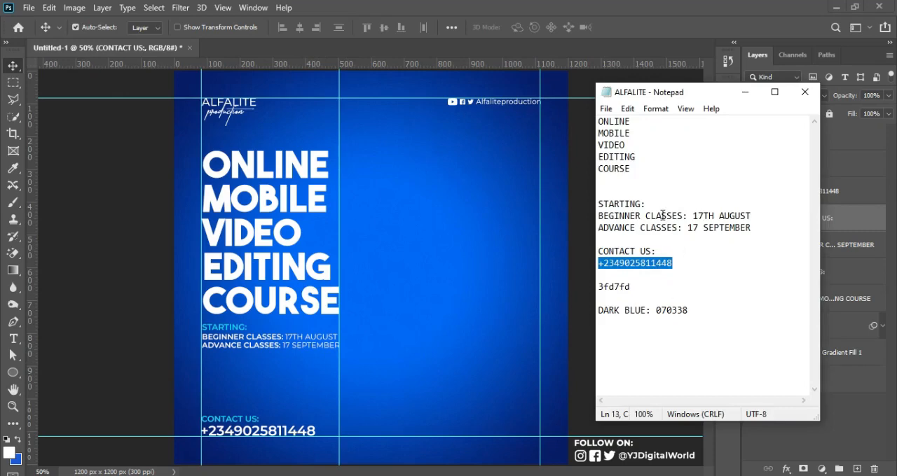
left_click(745, 92)
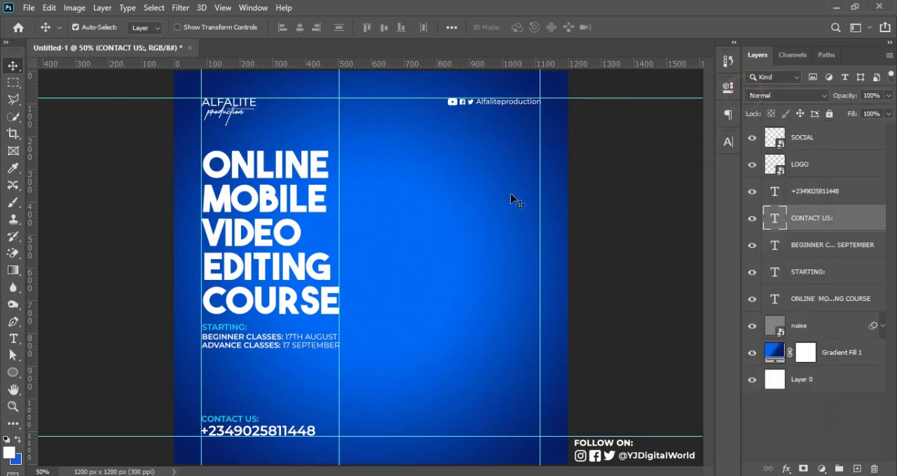
left_click(314, 370)
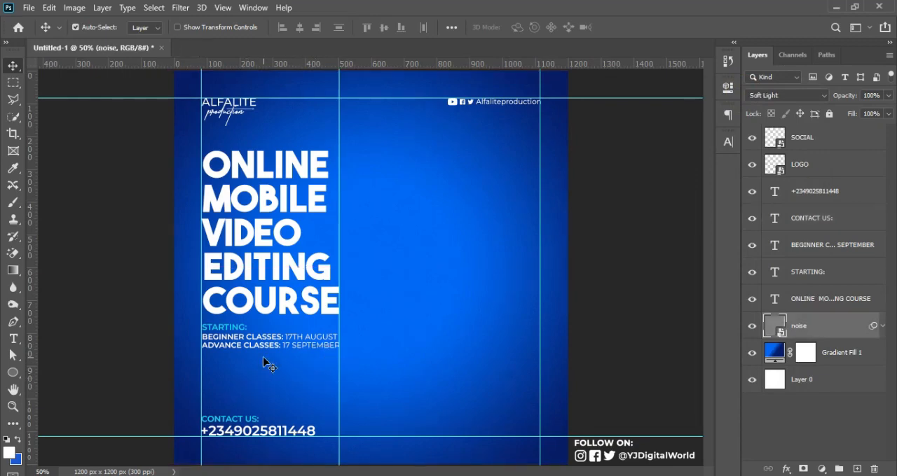
key("t")
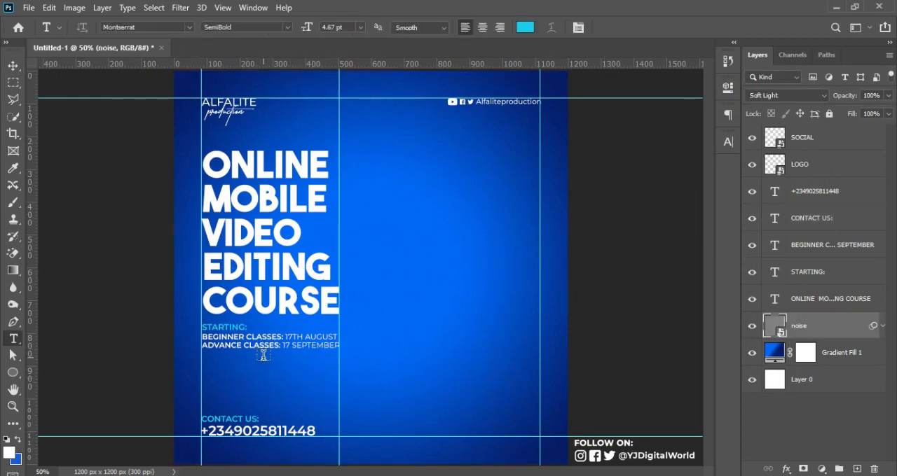
left_click_drag(238, 419, 238, 385)
triple_click(236, 387)
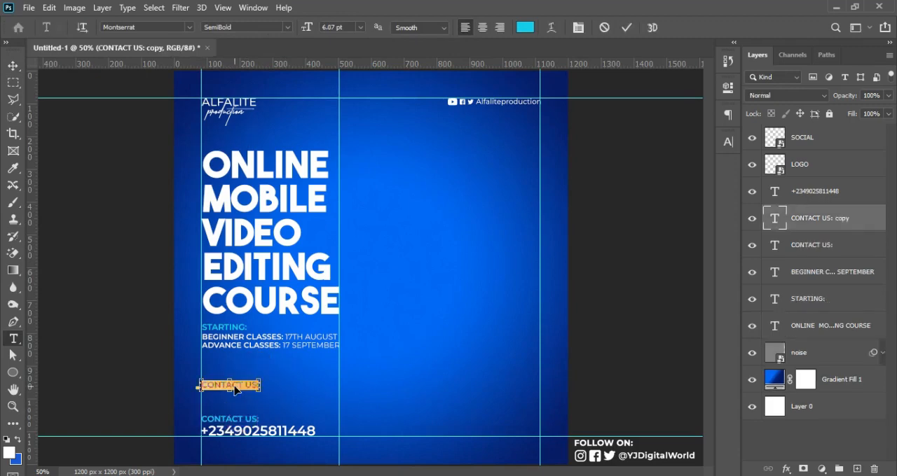
type("APPL")
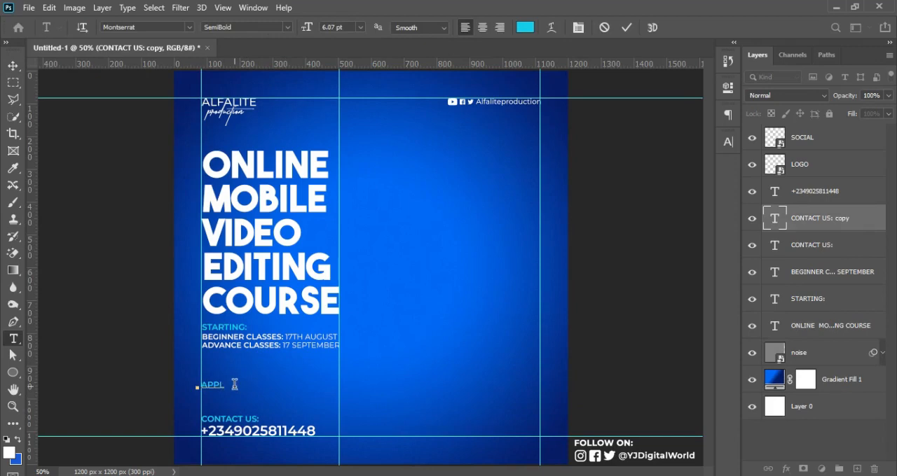
type("Y nOW")
key("ctrl+Return")
Step: Recolour only the word "NOW" in "APPLY NOW" to near-white, fafafa
double_click(234, 385)
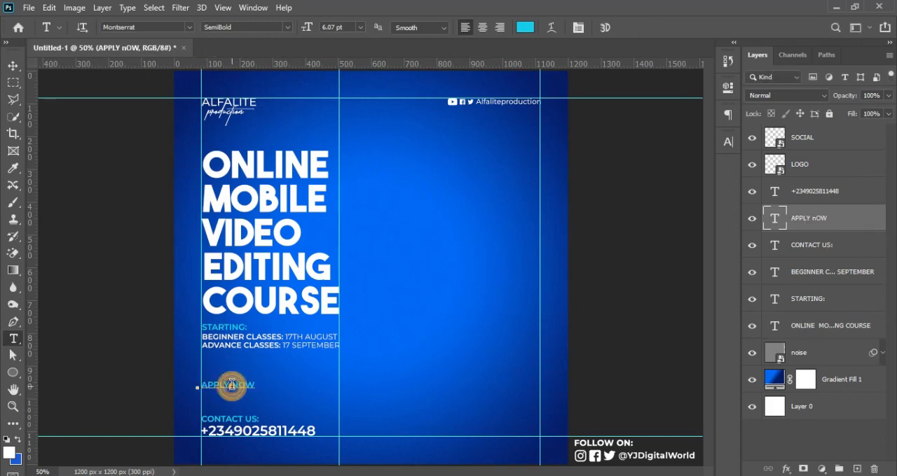
left_click(728, 115)
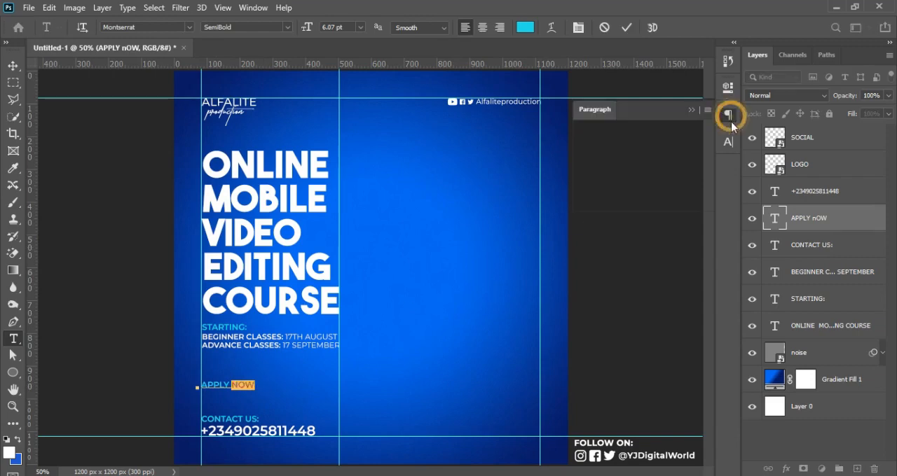
left_click(728, 142)
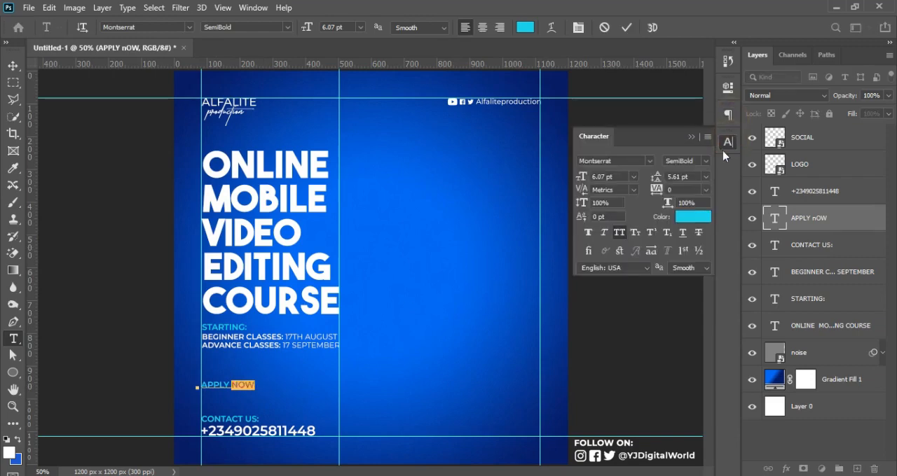
left_click(699, 217)
left_click(571, 260)
left_click(548, 253)
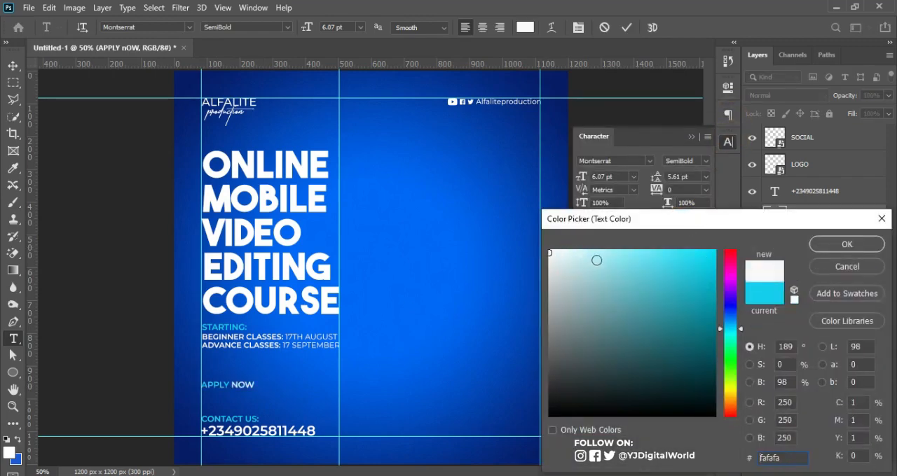
left_click(846, 244)
left_click(623, 29)
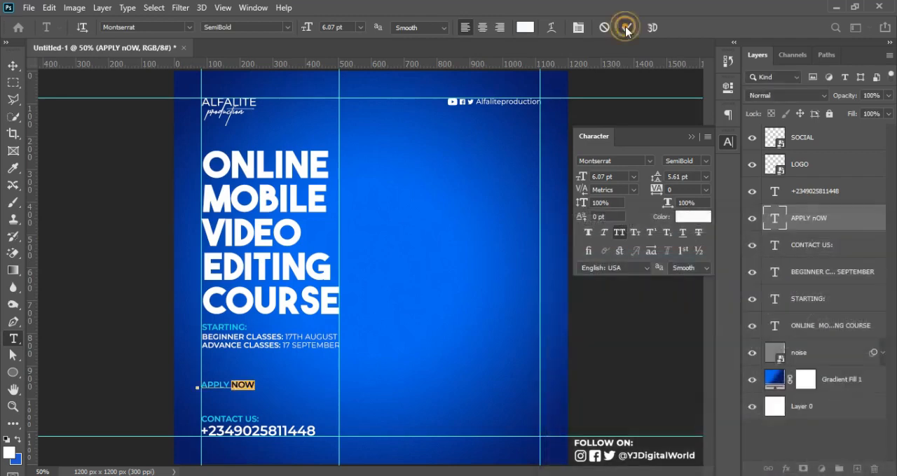
Step: Set the whole "APPLY NOW" text to the Bold weight of Montserrat
key("Return")
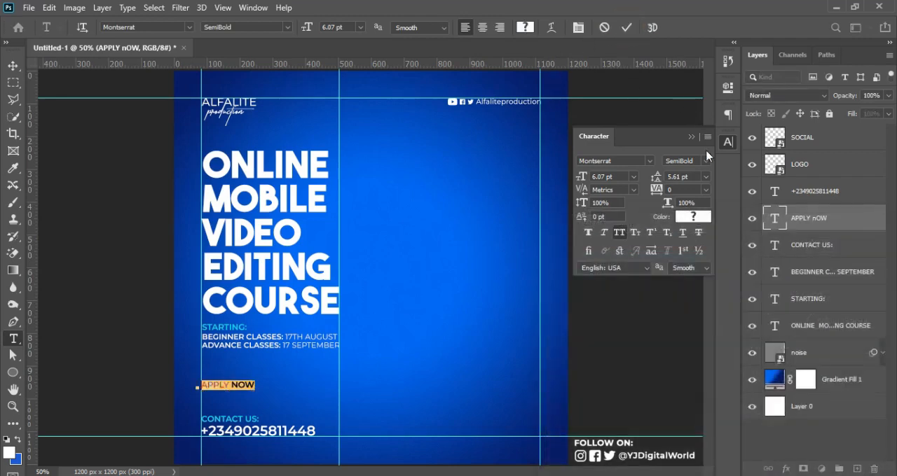
left_click(625, 28)
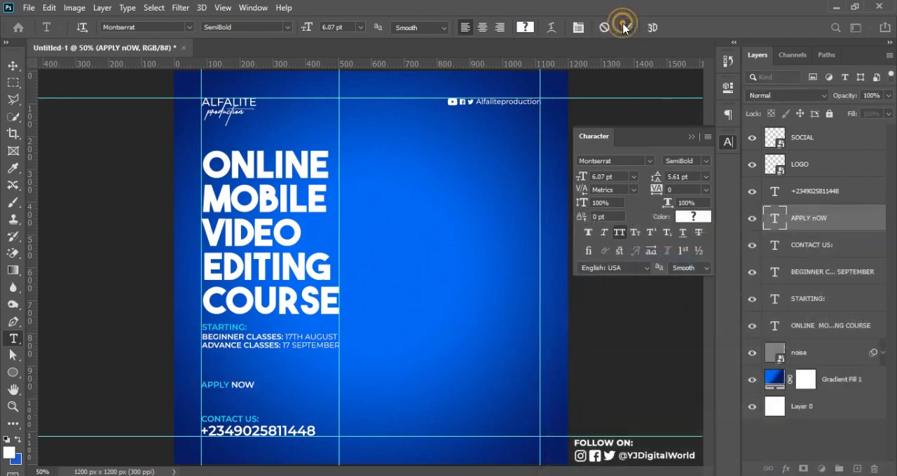
left_click(704, 161)
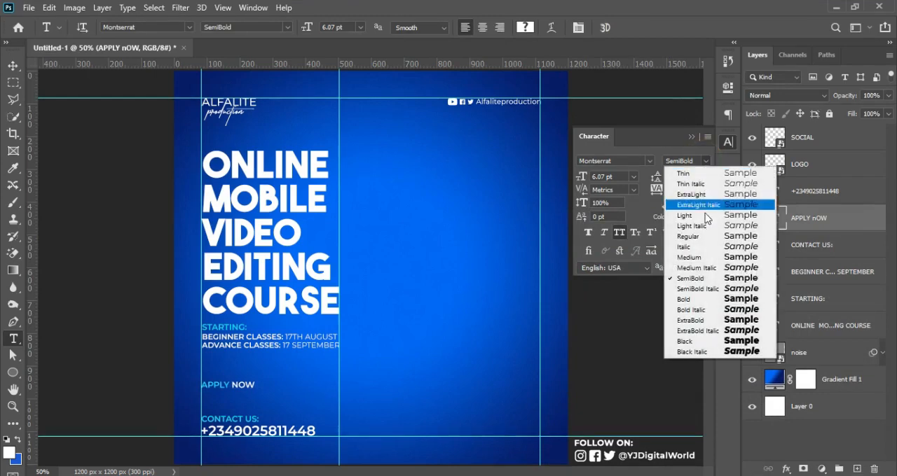
left_click(693, 299)
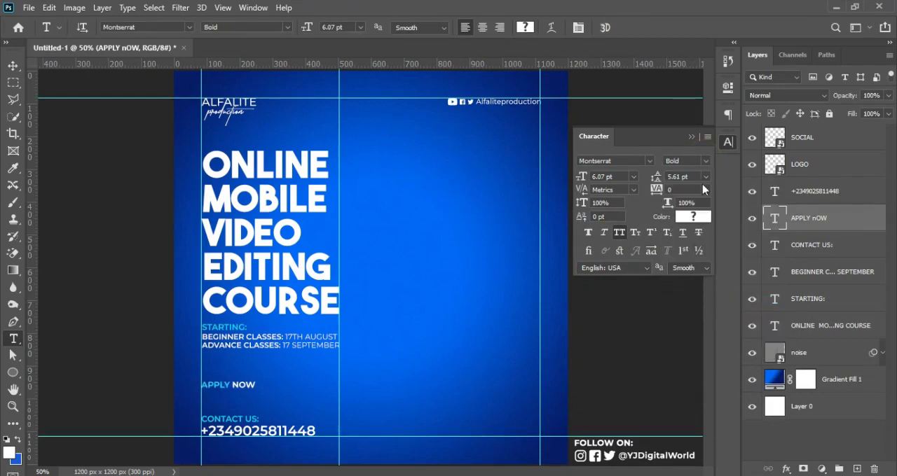
Step: Scale "APPLY NOW" up to about 6.98 pt and hide the rulers and guides
key("ctrl+r")
key("ctrl+t")
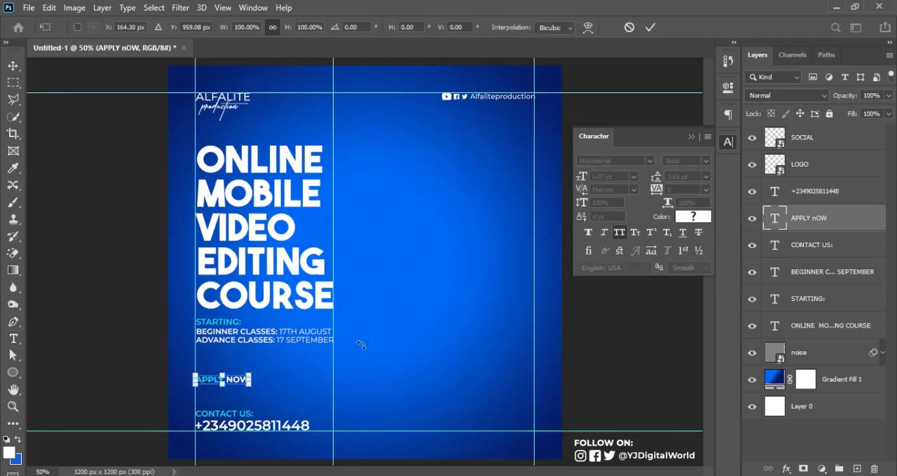
left_click_drag(246, 385, 255, 384)
key("Return")
key("ctrl+semicolon")
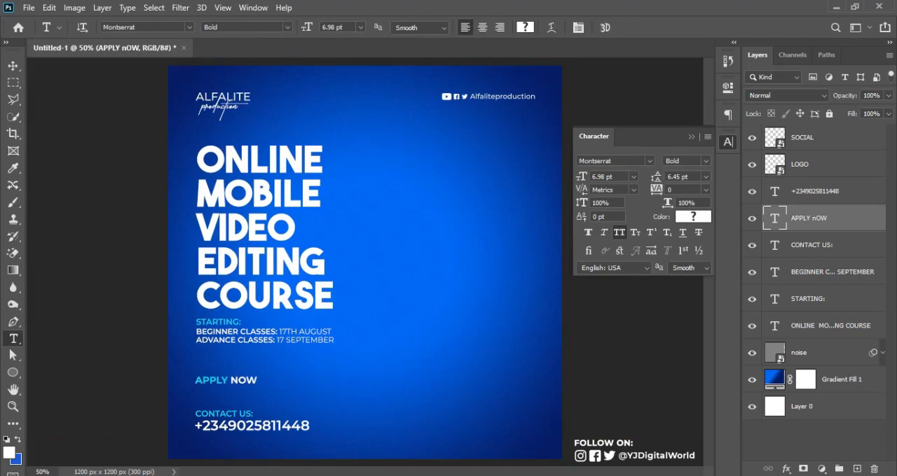
Step: Switch to the REVIEW folder in File Explorer and place the CIRCLE image into the Photoshop flyer
left_click(835, 6)
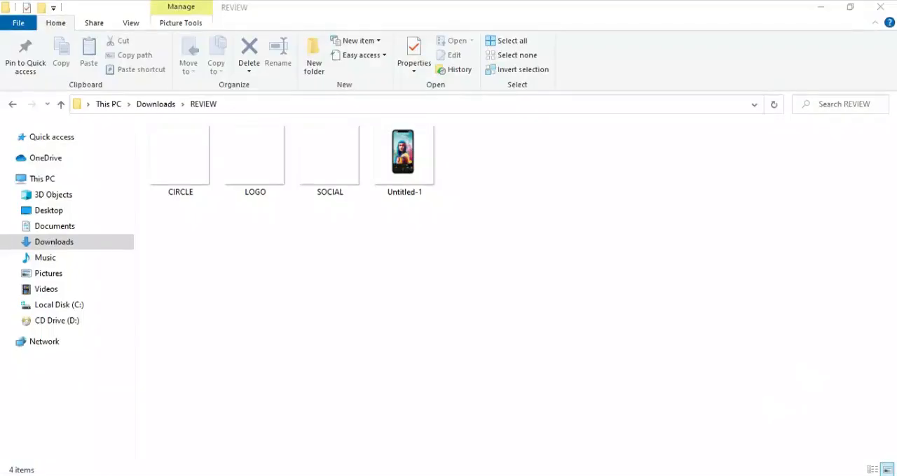
left_click(180, 160)
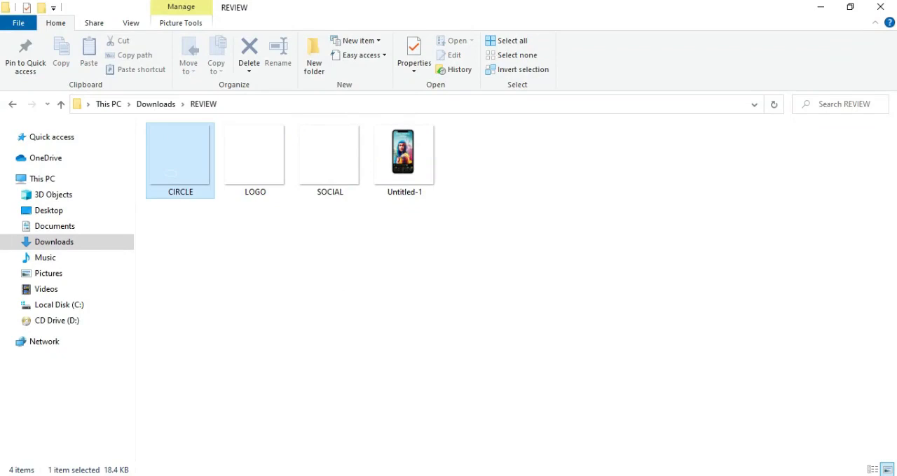
left_click_drag(173, 174, 357, 367)
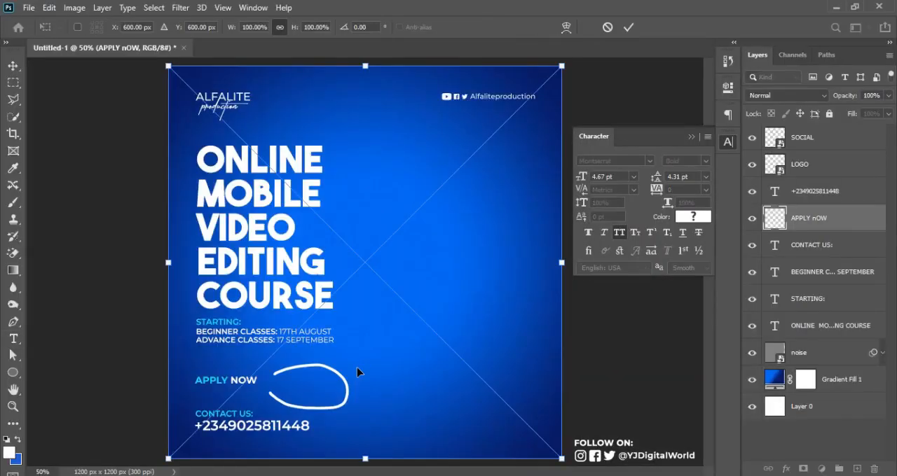
key("Return")
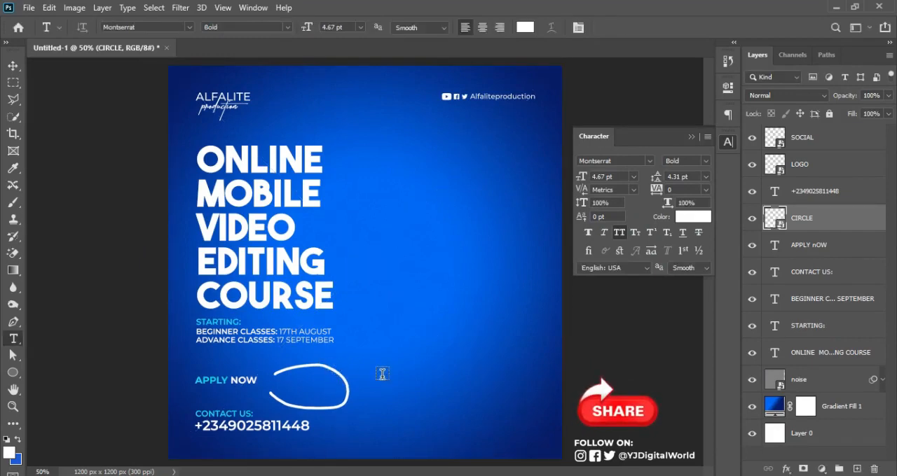
Step: Move the CIRCLE graphic slightly left beside "APPLY NOW", scale it to 103.17%, and nudge it up
key("ctrl+t")
left_click(337, 377)
left_click_drag(337, 377, 332, 377)
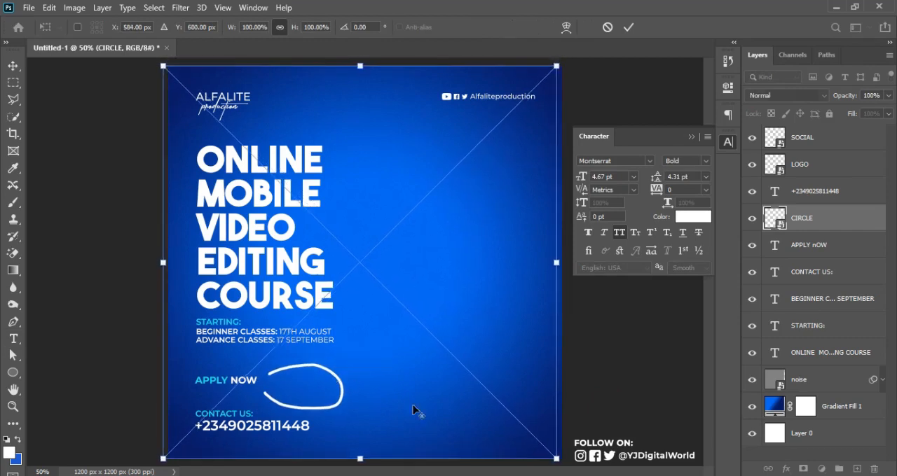
left_click_drag(557, 459, 563, 463)
key("Up")
key("Up")
key("Up")
key("Up")
key("Up")
key("Up")
key("Up")
key("Up")
key("Up")
key("Up")
key("Up")
key("Up")
key("Up")
key("Up")
key("Up")
key("Up")
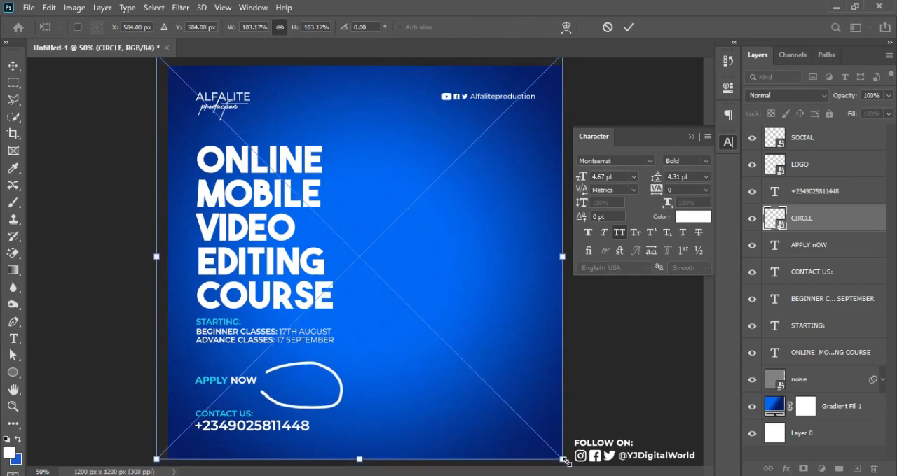
key("Return")
Step: Add a three-line text reading "FEES", "N7000" and "ONLY" in the empty area right of the circle
key("t")
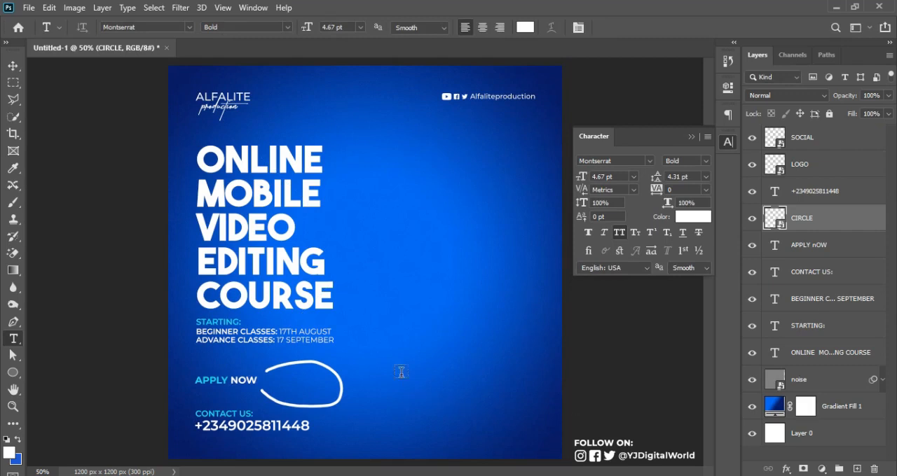
left_click(376, 359)
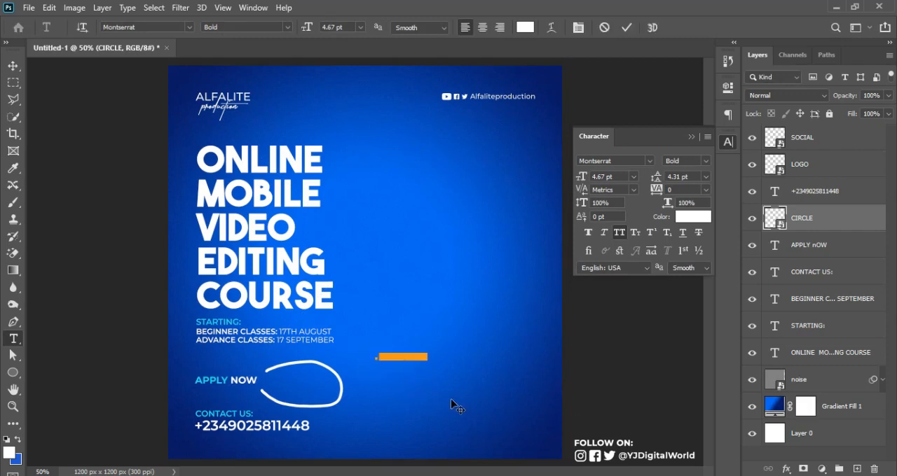
key("BackSpace")
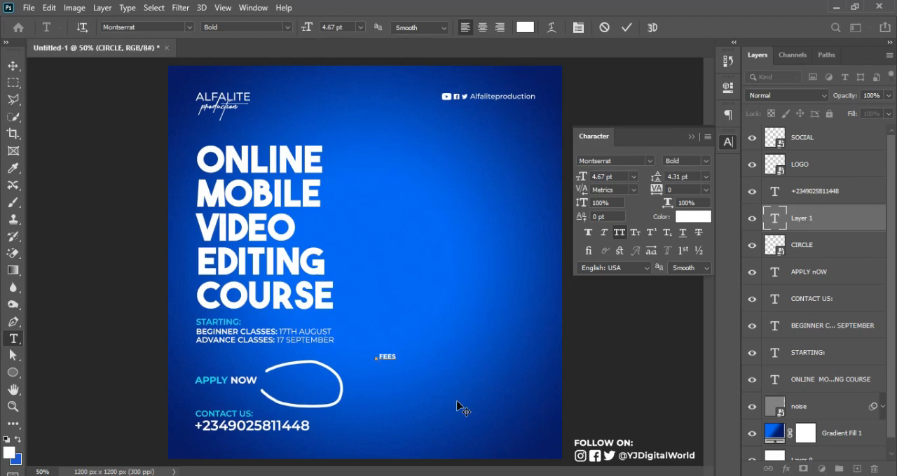
key("Return")
type("N")
type("7000")
type("ONLY")
key("ctrl+Return")
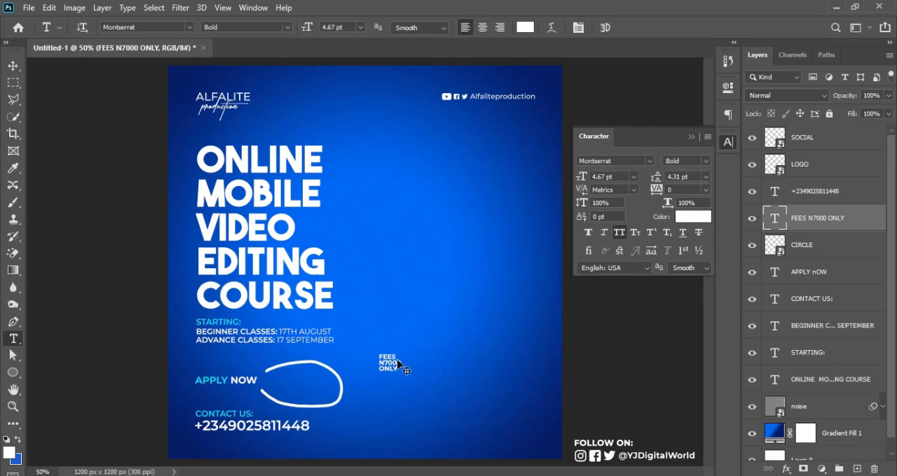
Step: Enlarge "N7000" in the fee text to 6.67 pt and centre-align the three lines
key("ctrl+plus")
key("ctrl+plus")
left_click_drag(710, 291, 712, 314)
left_click_drag(392, 385, 443, 386)
left_click_drag(578, 179, 581, 181)
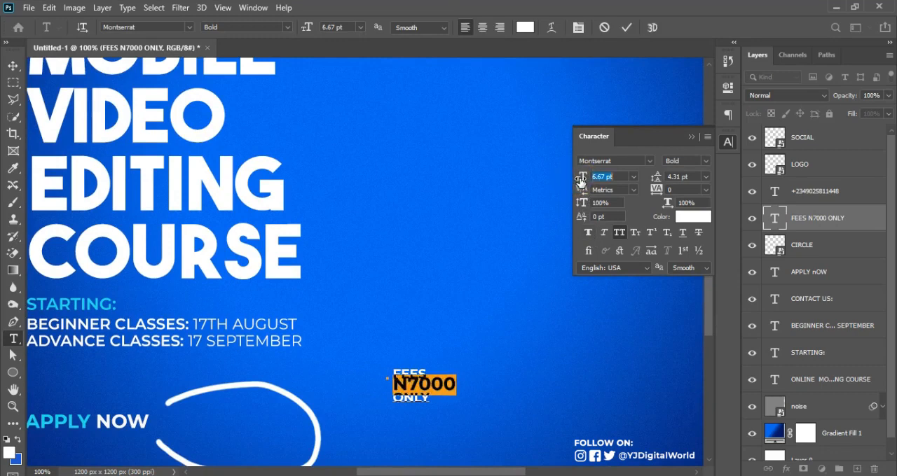
left_click(626, 28)
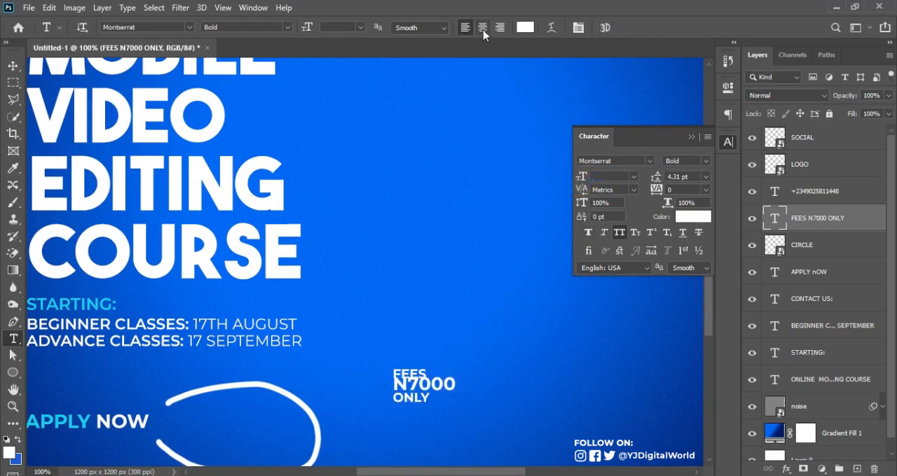
left_click(483, 28)
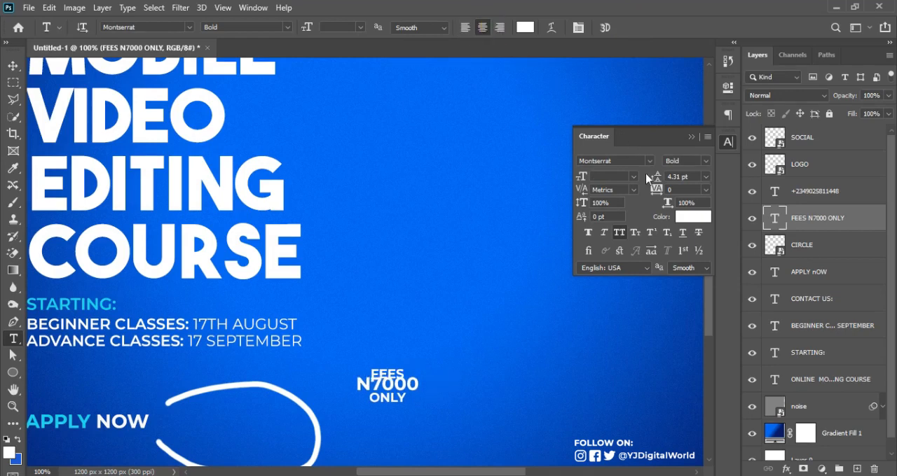
Step: Set the leading of the whole three-line fee text to 6.31 pt
mouse_move(651, 176)
left_mouse_down()
mouse_move(660, 177)
mouse_move(652, 177)
left_mouse_up()
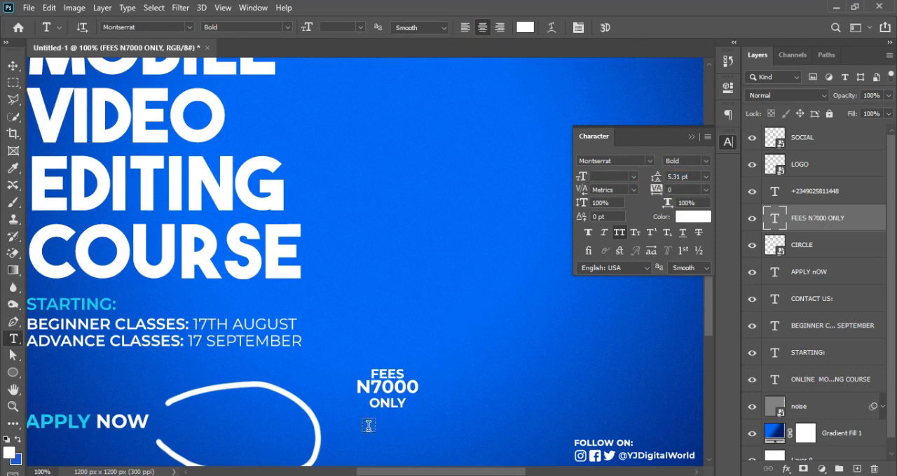
left_click_drag(658, 175, 656, 180)
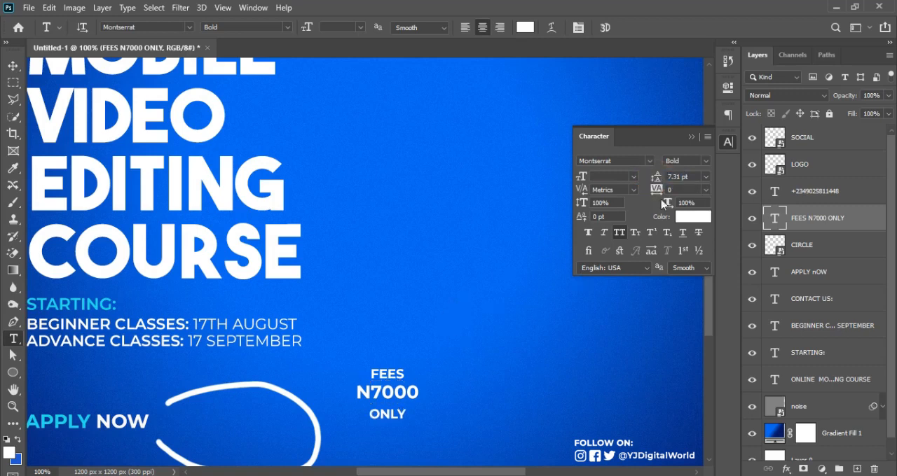
left_click(656, 176)
left_click_drag(655, 177, 652, 177)
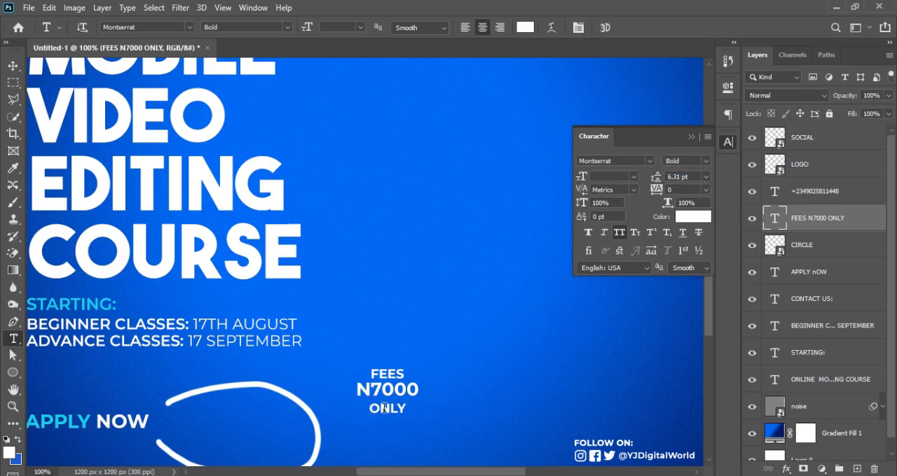
Step: Try a tighter 5.31 pt leading on just the "N7000" and "ONLY" lines
left_click_drag(409, 410, 359, 394)
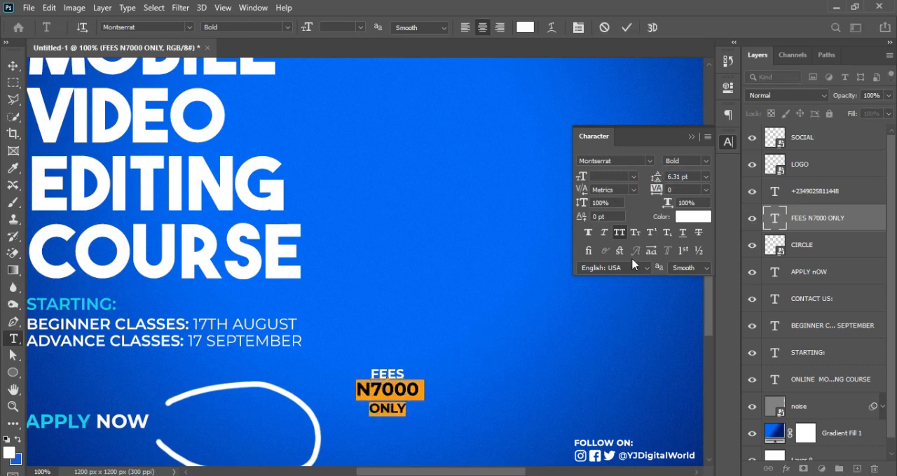
left_click(655, 178)
left_click_drag(655, 178, 659, 180)
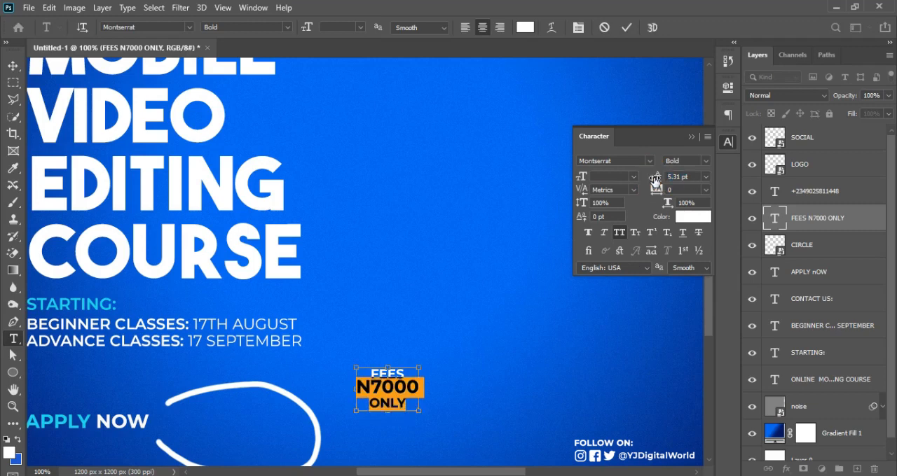
Step: Set the leading of the "ONLY" line alone to 4.31 pt and commit the text
left_click(406, 410)
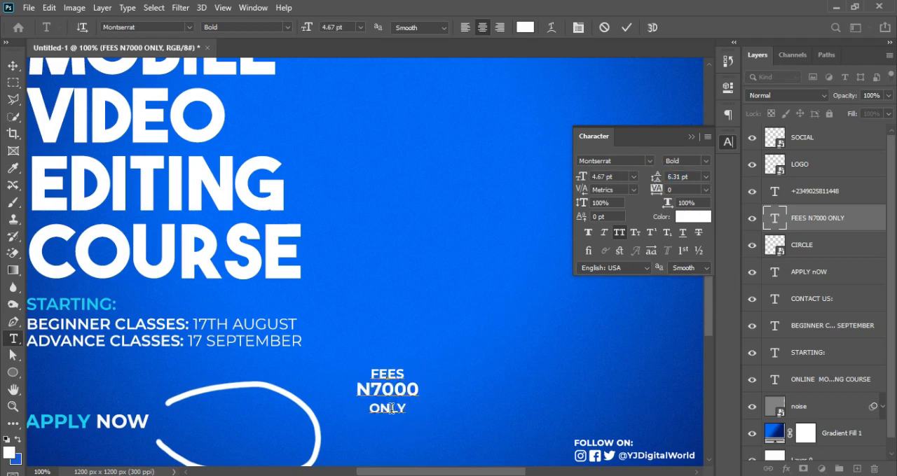
left_click_drag(406, 410, 368, 410)
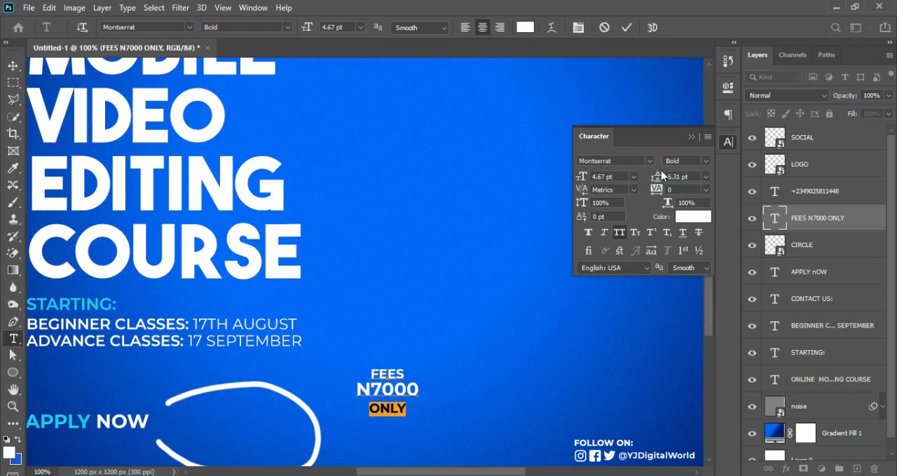
left_click_drag(653, 176, 655, 179)
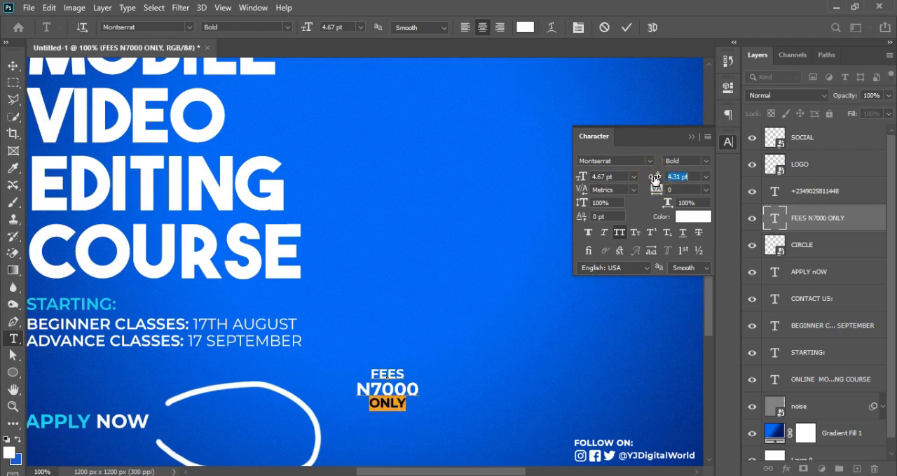
left_click(626, 27)
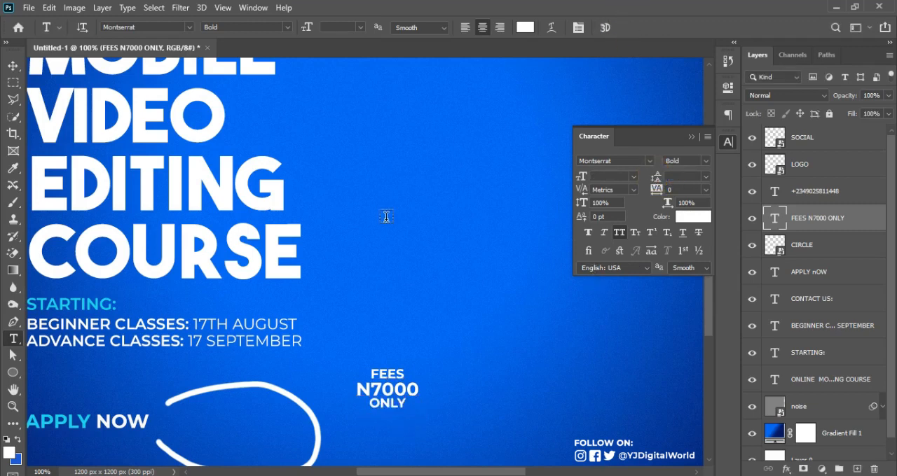
Step: Move the "FEES N7000 ONLY" text inside the hand-drawn circle beside "APPLY NOW"
key("v")
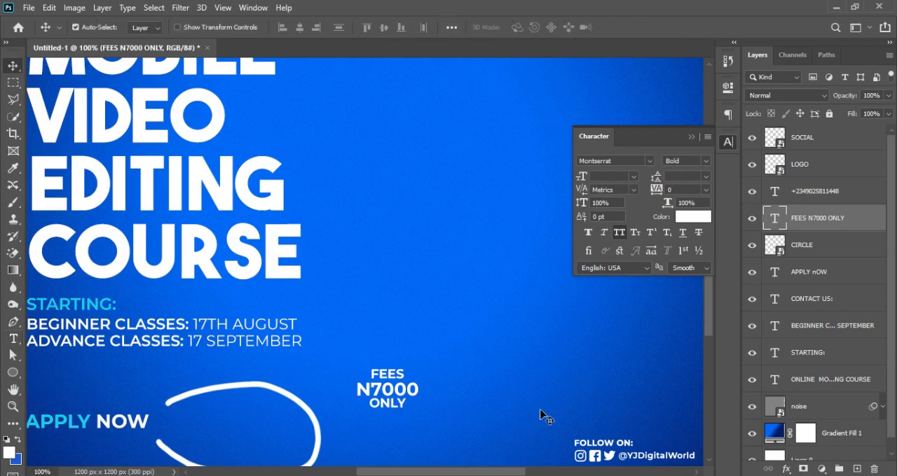
mouse_move(408, 393)
left_mouse_down()
mouse_move(260, 440)
mouse_move(265, 435)
left_mouse_up()
key("t")
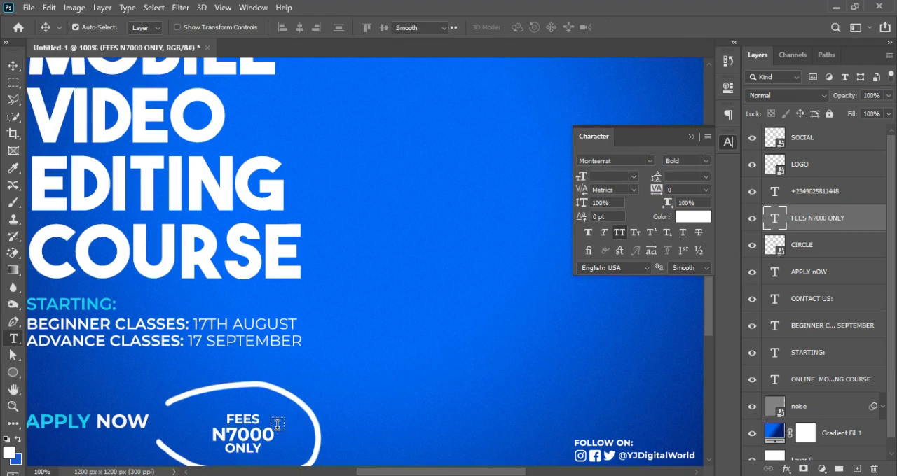
Step: Scale the fee text up to fill the circle, with "FEES" at about 7.5 pt, and nudge it up slightly
key("ctrl+t")
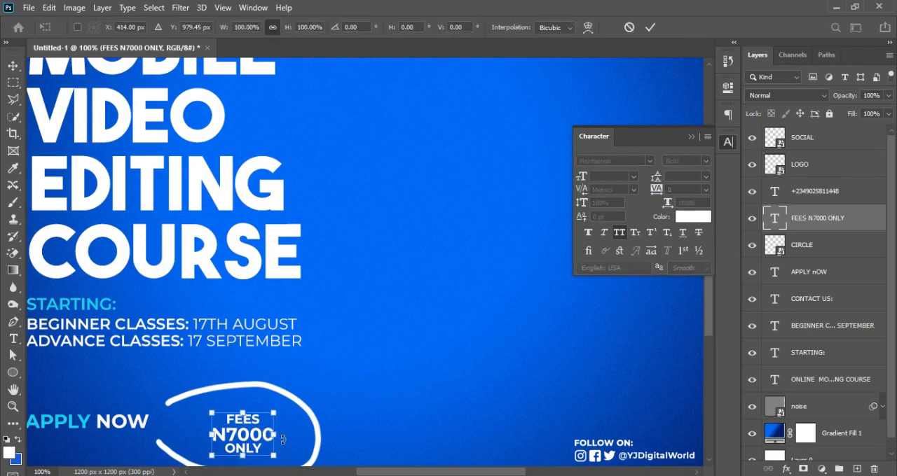
key("ctrl+minus")
key("ctrl+minus")
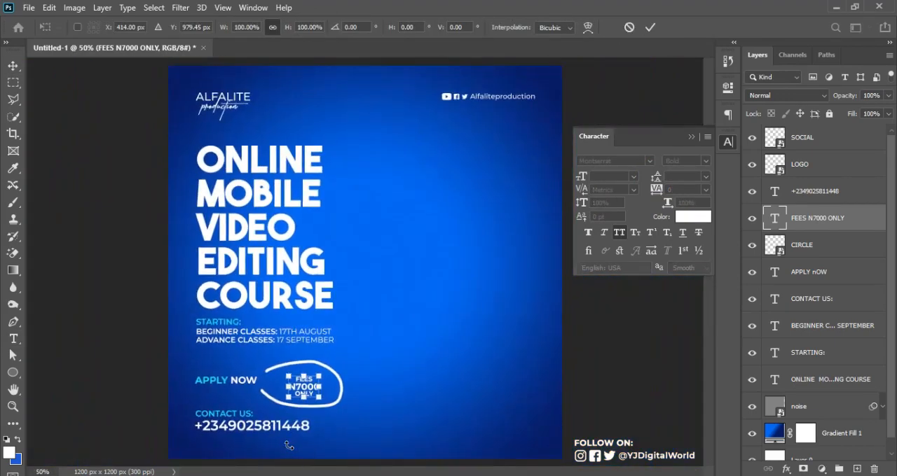
left_click_drag(321, 398, 331, 403)
key("t")
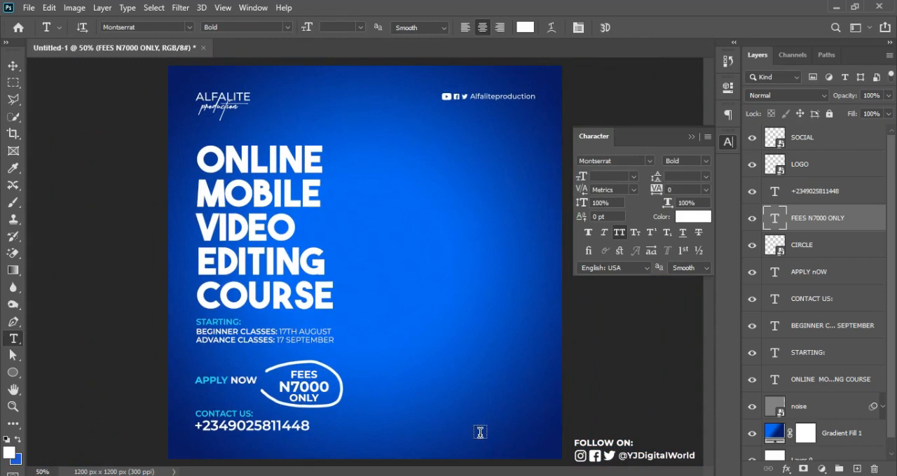
key("v")
key("Up")
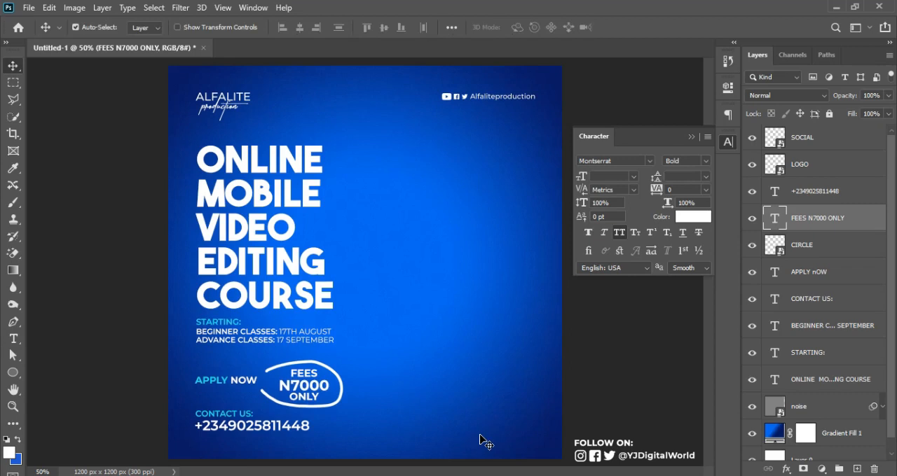
Step: Try "FEE" in place of "FEES" in the circled text and restore the original wording
key("t")
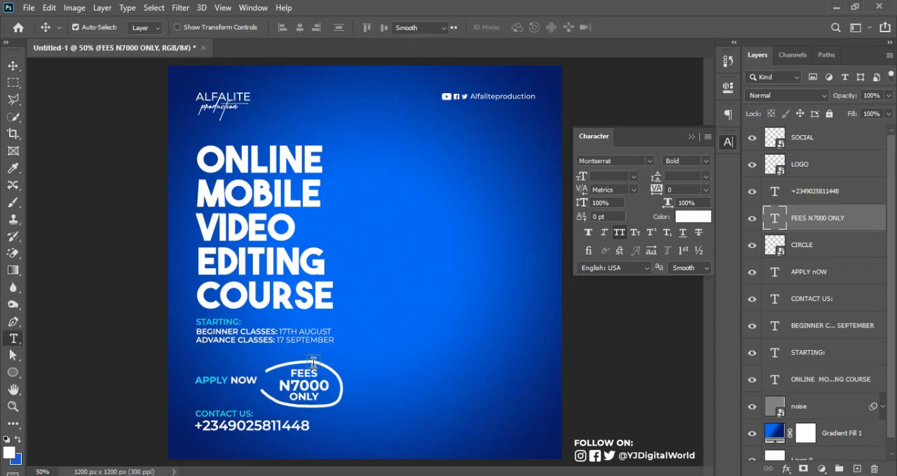
left_click_drag(306, 374, 316, 374)
key("BackSpace")
key("ctrl+Return")
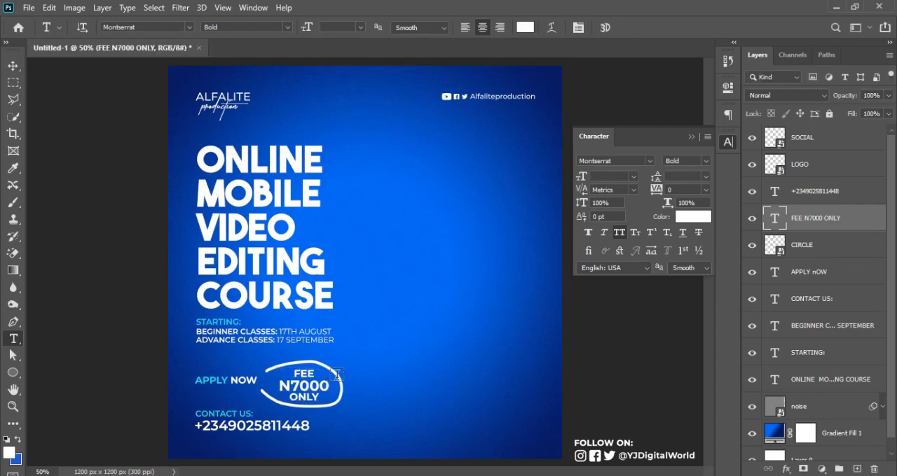
left_click(314, 372)
type("S")
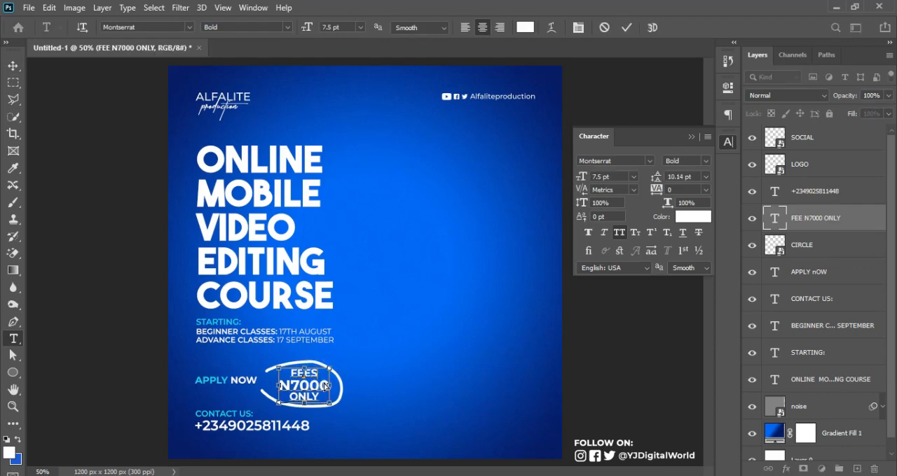
key("ctrl+Return")
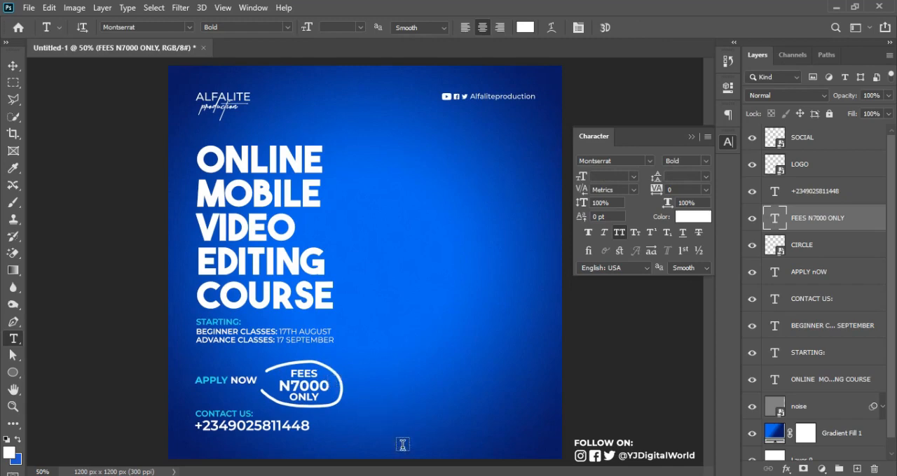
Step: Place the Untitled-1 phone image from the REVIEW folder into the Photoshop flyer, positioned right of the title at about X 870.5, Y 725 px
key("alt+Tab")
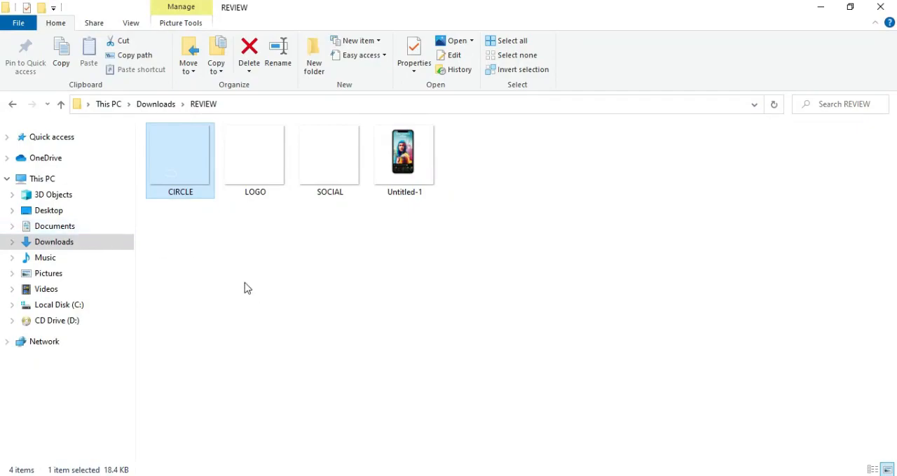
key("alt+Tab")
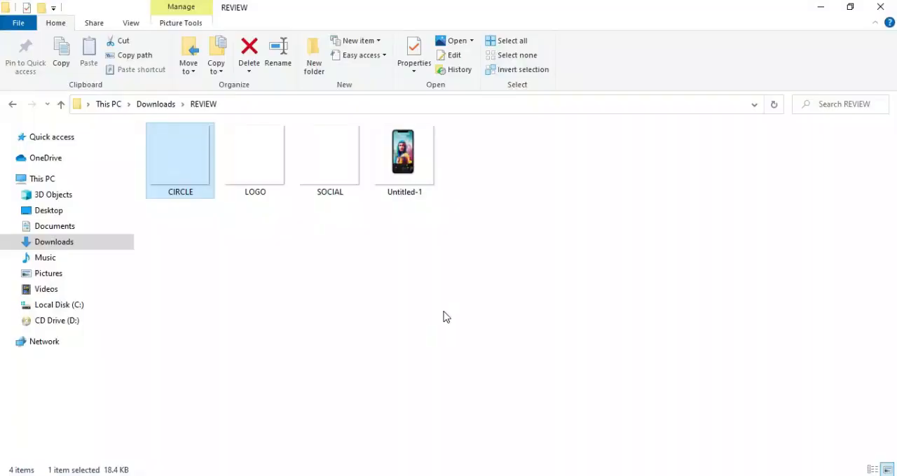
left_click_drag(404, 160, 435, 295)
left_click_drag(403, 264, 503, 286)
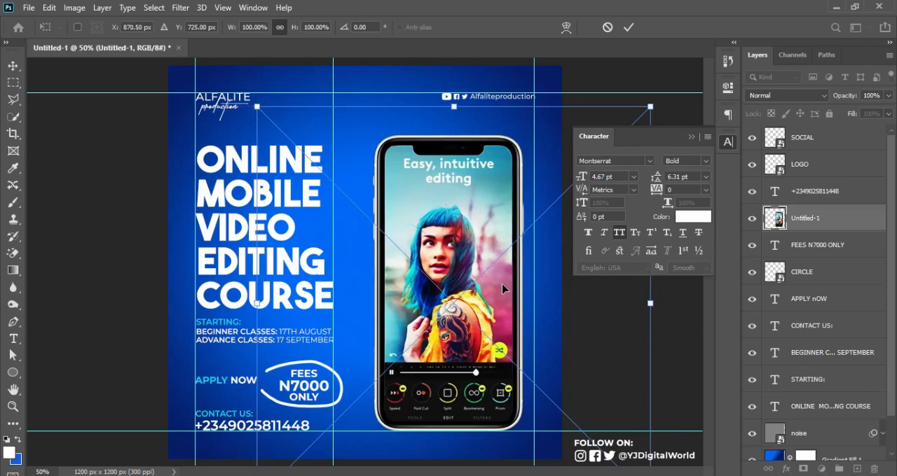
key("Return")
key("t")
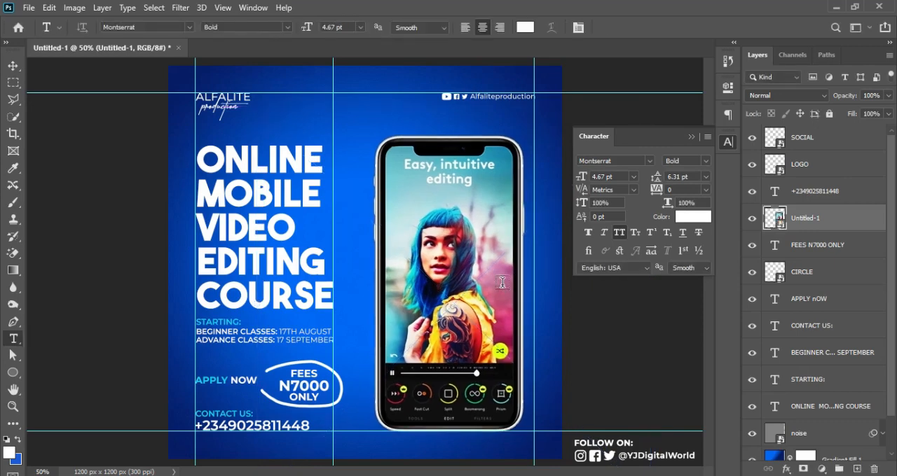
key("v")
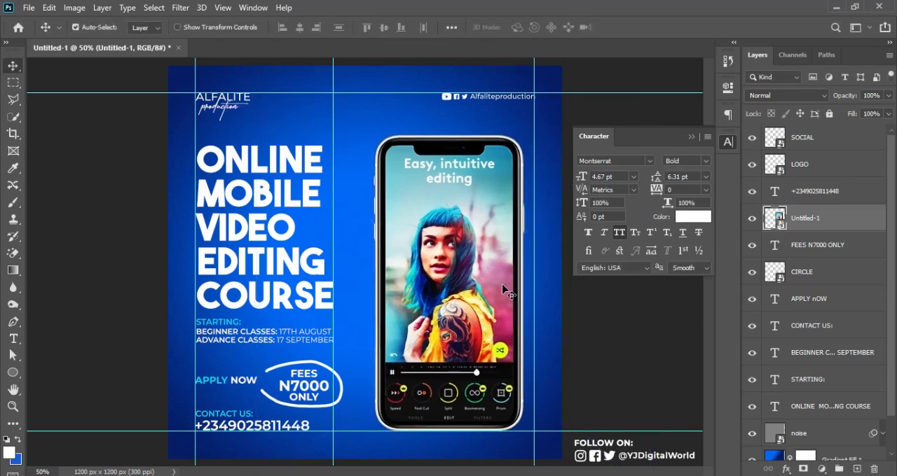
Step: Scale the "ONLINE MOBILE VIDEO EDITING COURSE" title up to about 28.43 pt
left_click(314, 203)
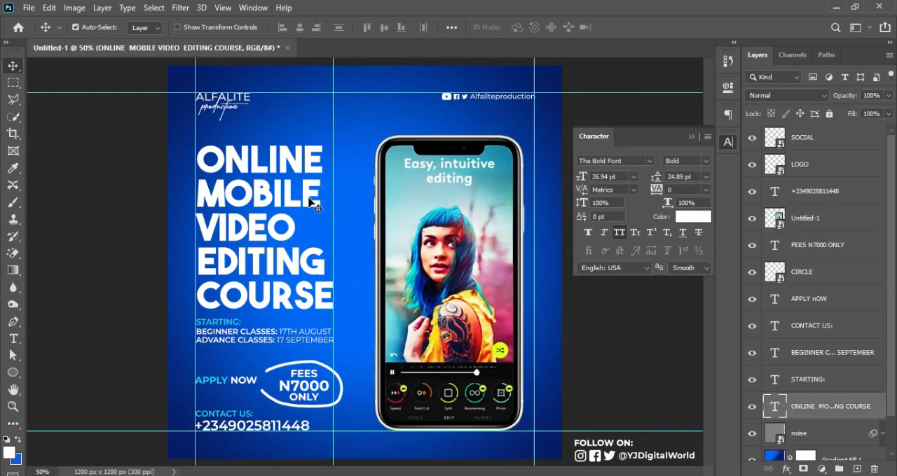
key("ctrl+t")
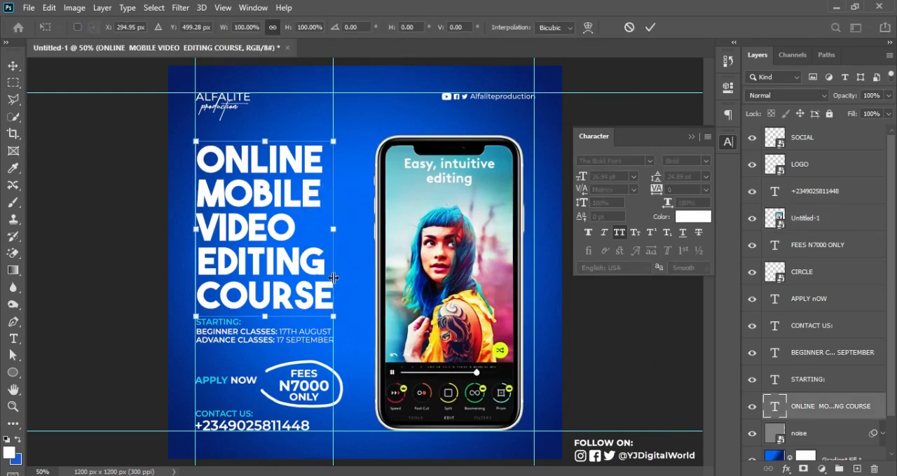
left_click_drag(335, 320, 348, 326)
key("Return")
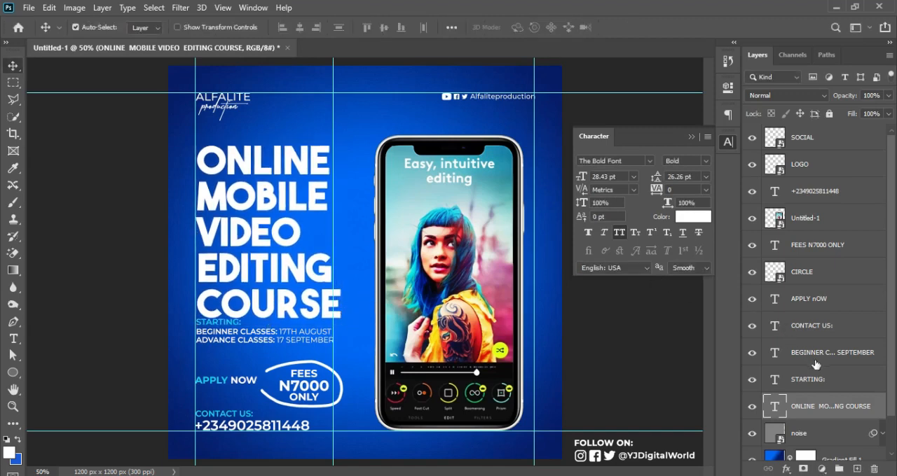
Step: Nudge the "STARTING:" heading and the class dates down together, clear of the enlarged title
left_click(821, 379)
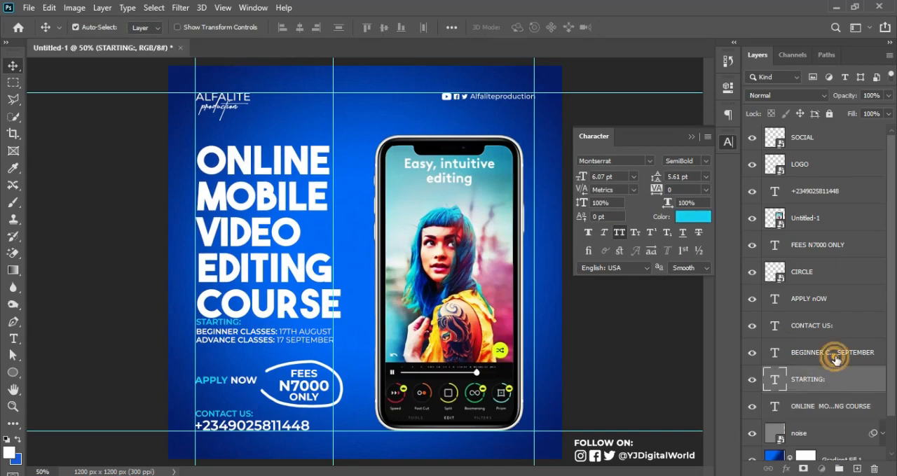
left_click(836, 360, "shift")
key("Down")
key("Down")
key("Down")
key("Down")
key("Down")
key("Down")
key("Down")
key("Down")
key("Down")
key("Down")
key("Down")
key("Down")
key("Down")
key("Down")
key("Down")
key("Down")
key("Down")
key("Down")
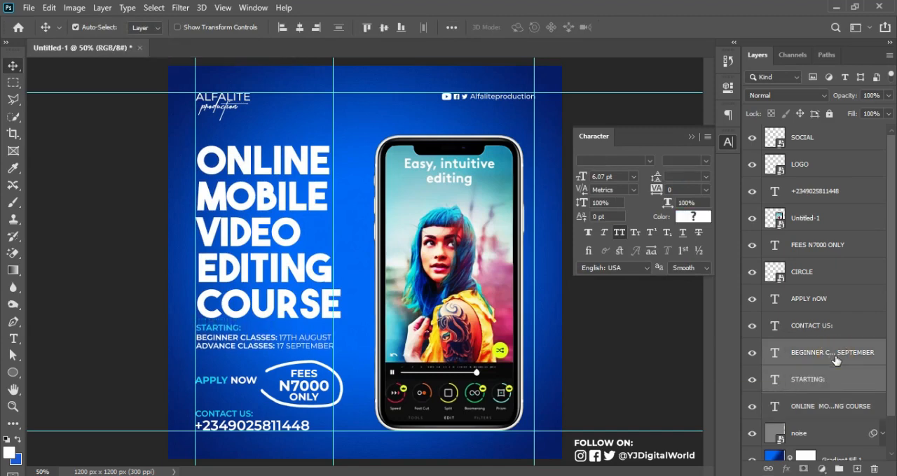
Step: Scale the "STARTING:" heading and class dates up to match the title's width, and hide the guides
key("ctrl+t")
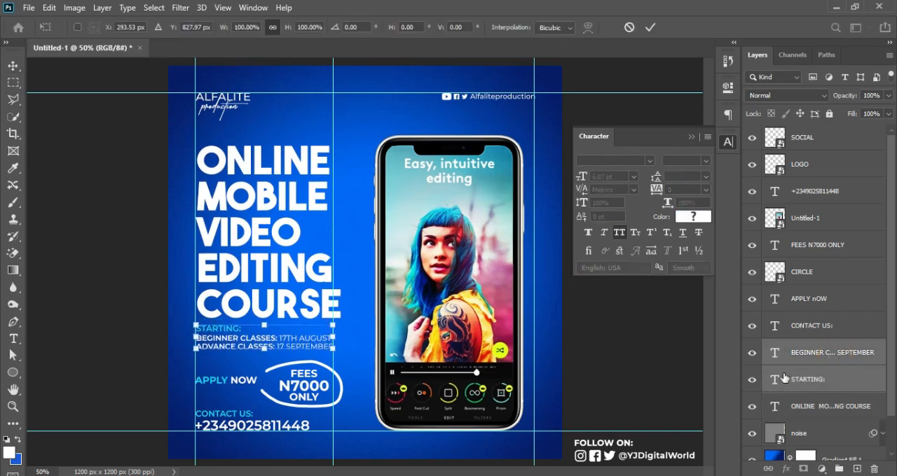
left_click_drag(334, 350, 338, 354)
key("Return")
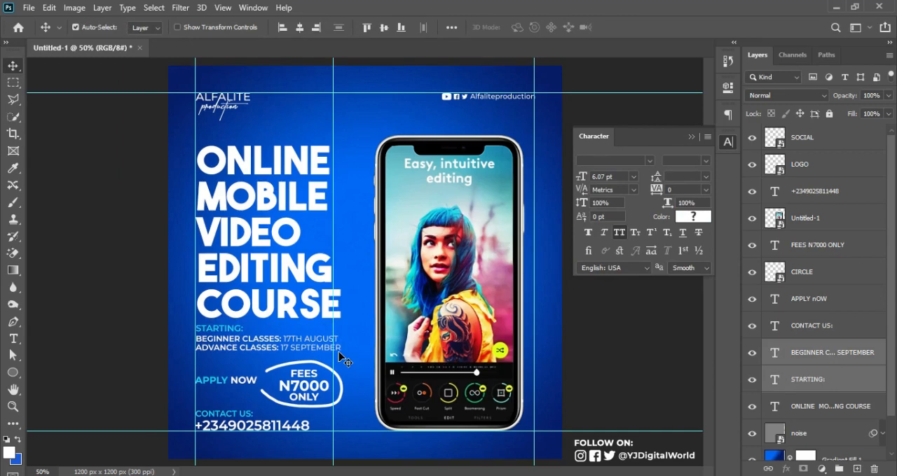
key("ctrl+semicolon")
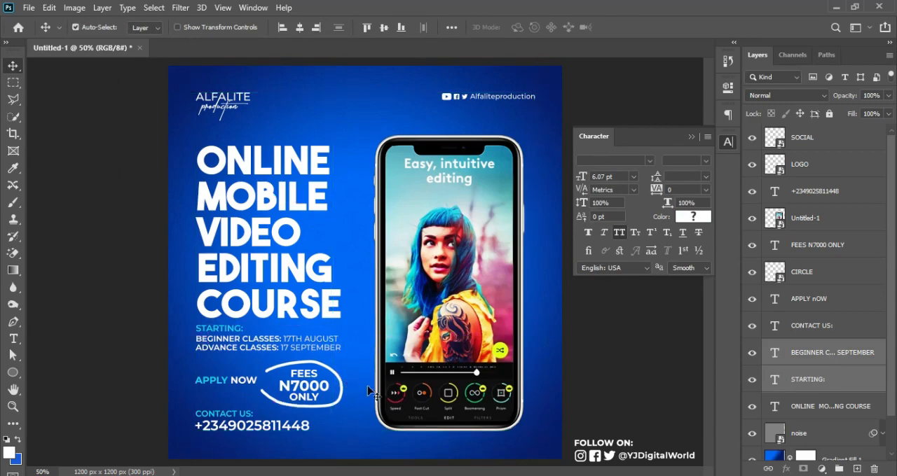
Step: Collapse the Character settings, examine the flyer's overall layout and text alignment beside the phone image, and select the SOCIAL layer
left_click(855, 140)
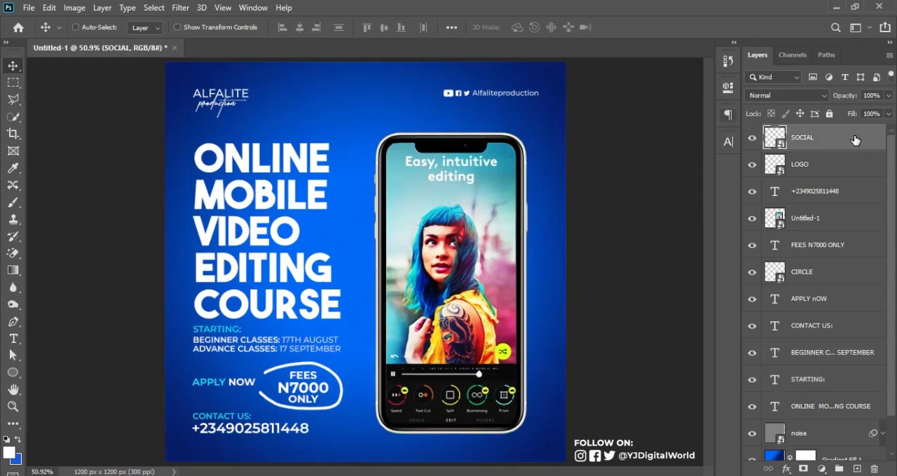
key("ctrl+plus")
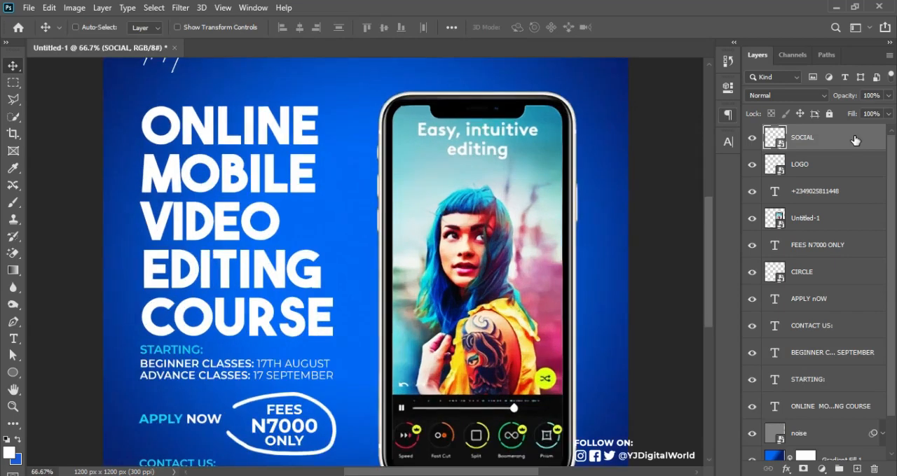
key("ctrl+minus")
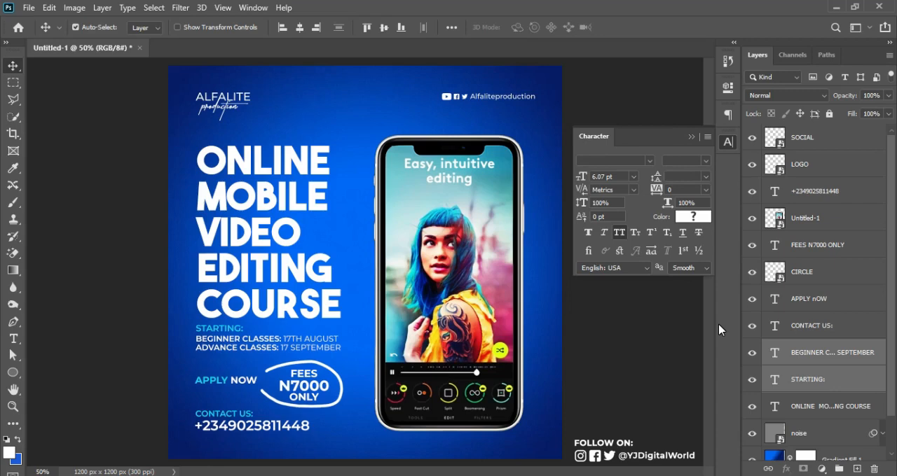
left_click(691, 137)
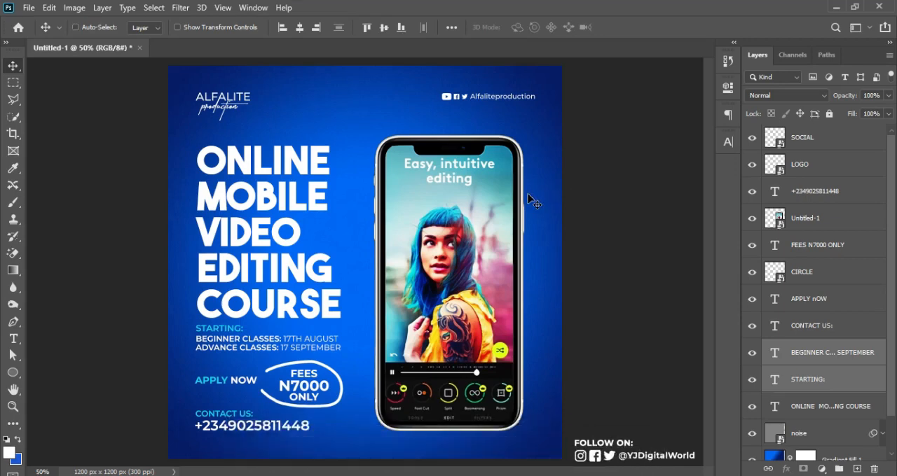
key("ctrl+equal")
scroll(530, 201, "down", 2)
scroll(531, 201, "up", 2)
scroll(530, 201, "down", 1)
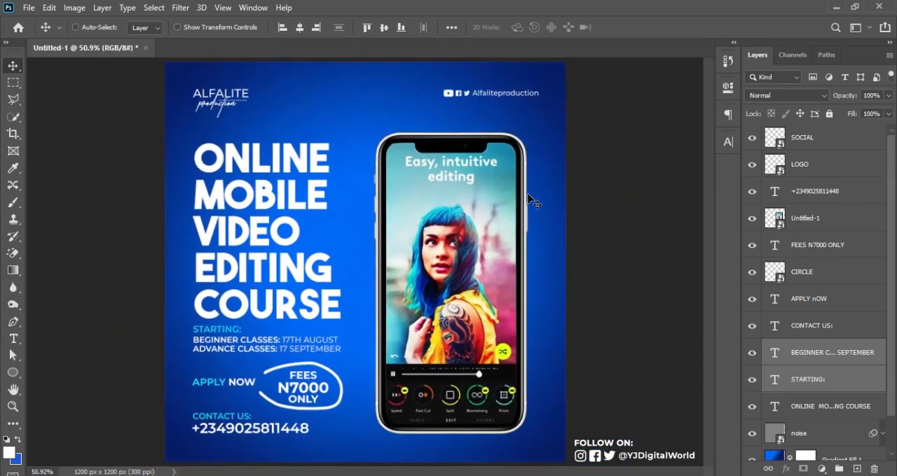
scroll(530, 201, "up", 1)
scroll(531, 201, "down", 1)
key("ctrl")
left_click(821, 138)
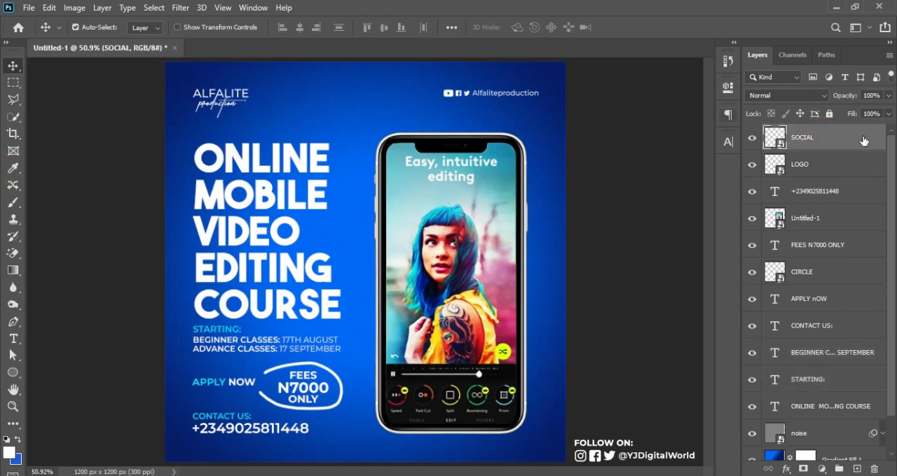